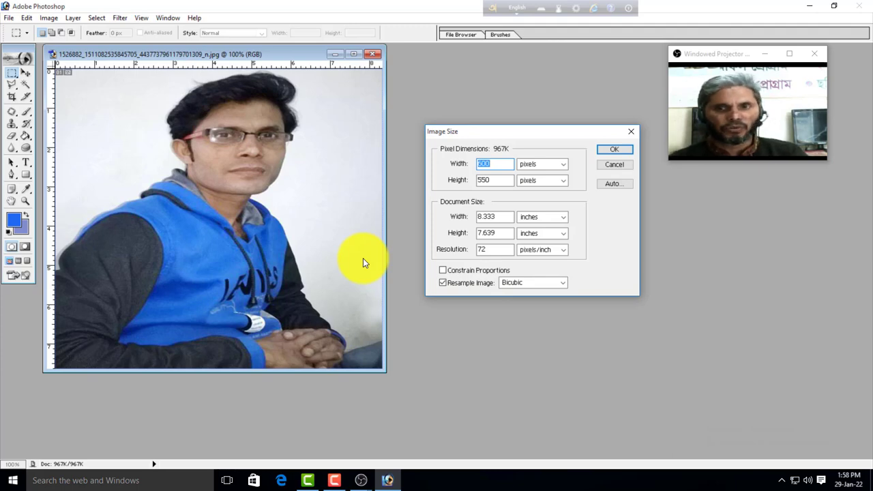
# - Close the Image Size dialog and reposition the photo's document window in the workspace
pyautogui.click(631, 131)
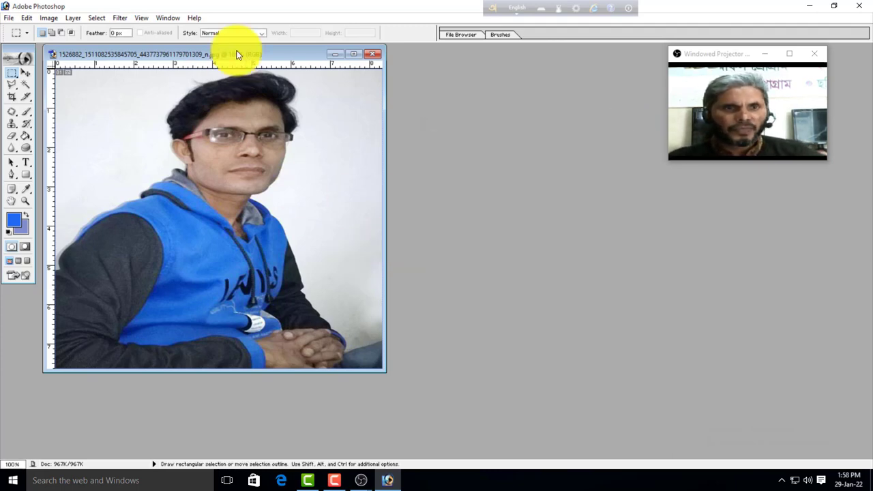
pyautogui.moveTo(243, 58); pyautogui.dragTo(295, 69)
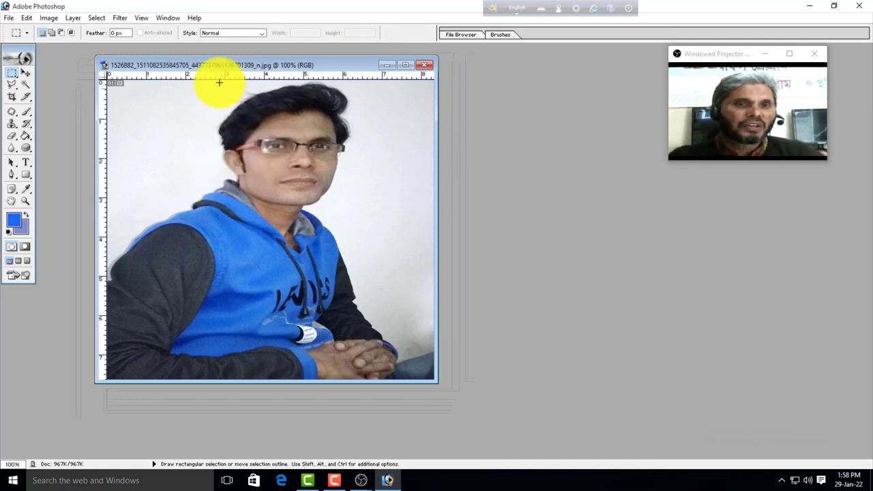
pyautogui.moveTo(228, 65); pyautogui.dragTo(196, 66)
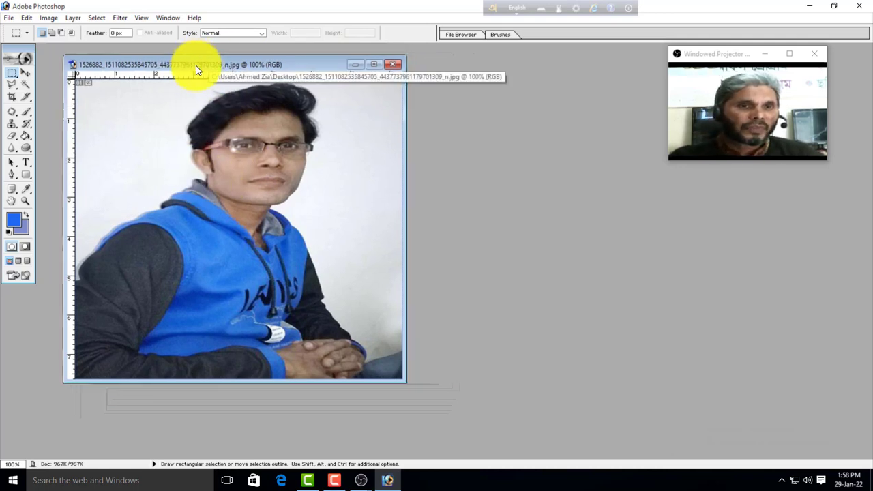
# - Open the Image Size settings and look through the document width and height units, keeping both in inches
pyautogui.click(49, 19)
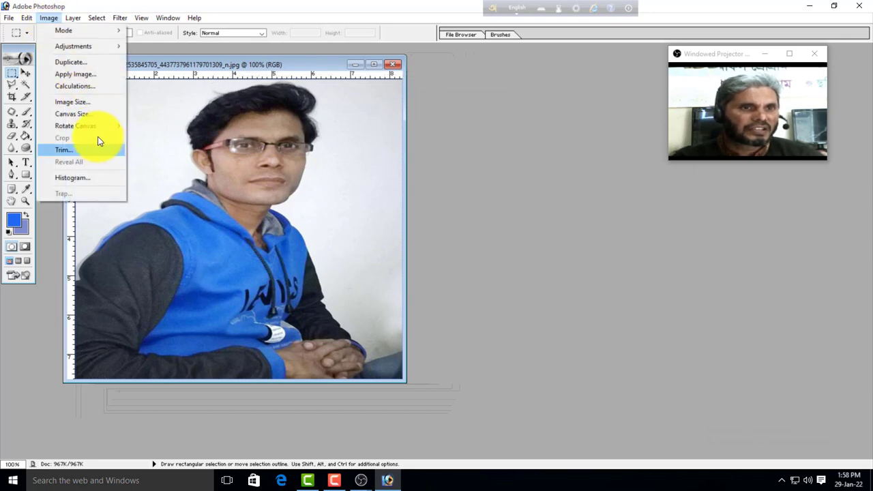
pyautogui.click(74, 103)
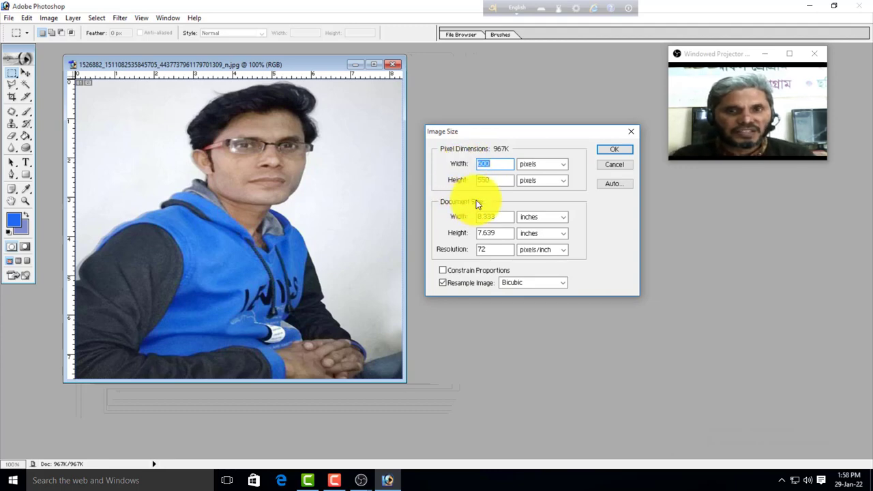
pyautogui.click(563, 217)
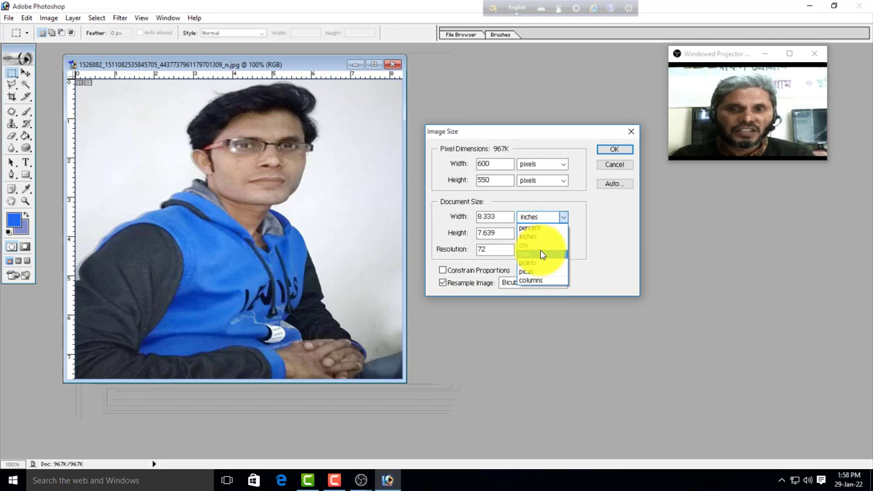
pyautogui.click(595, 240)
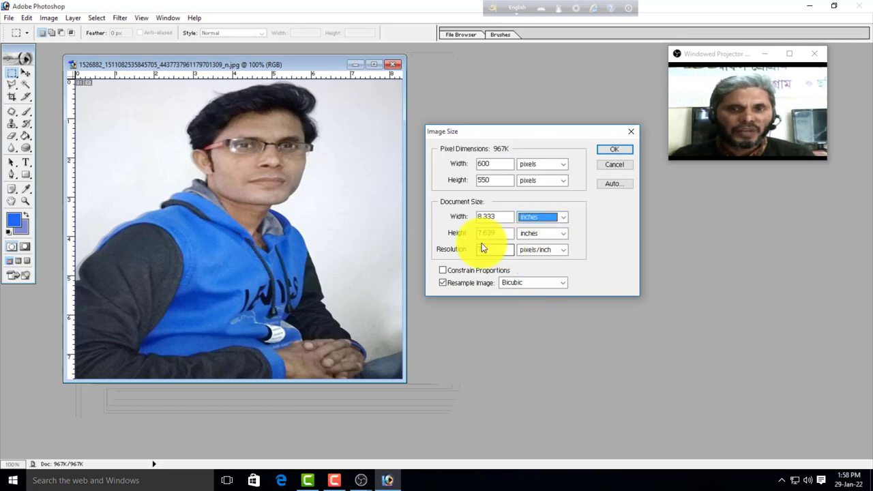
pyautogui.click(564, 217)
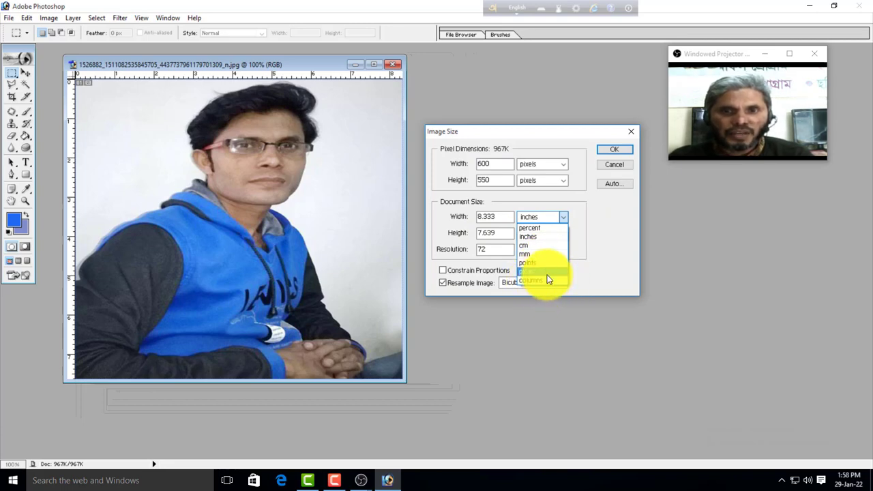
pyautogui.click(535, 237)
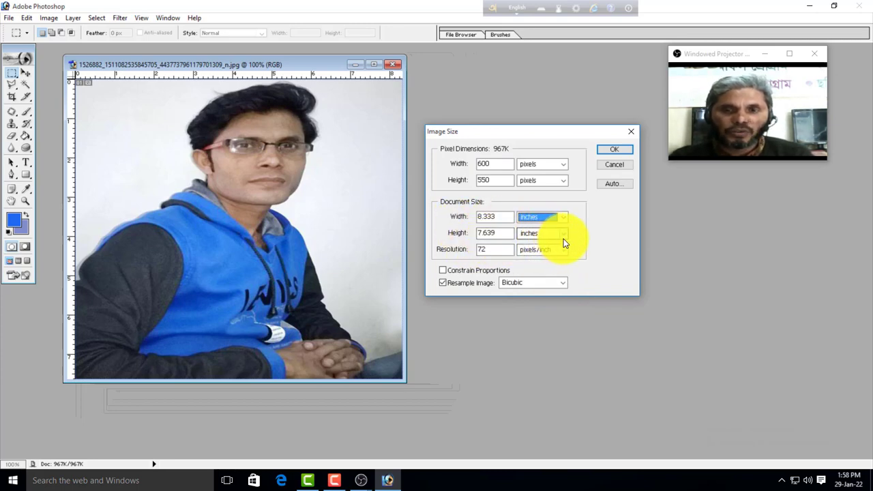
pyautogui.click(563, 238)
pyautogui.click(552, 250)
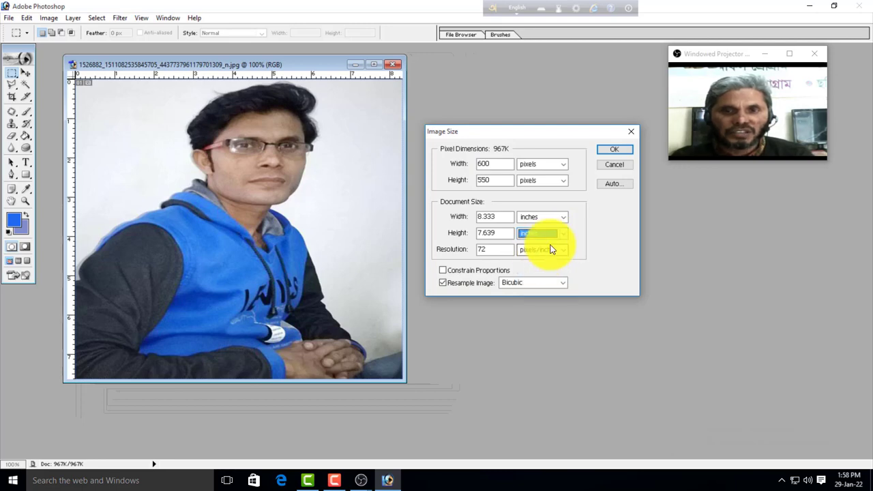
# - Switch the document width and height units to cm
pyautogui.click(562, 217)
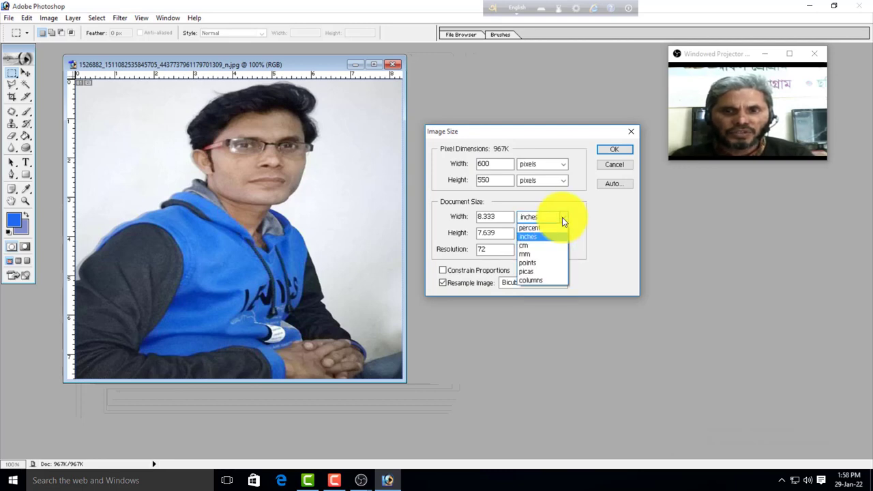
pyautogui.click(536, 251)
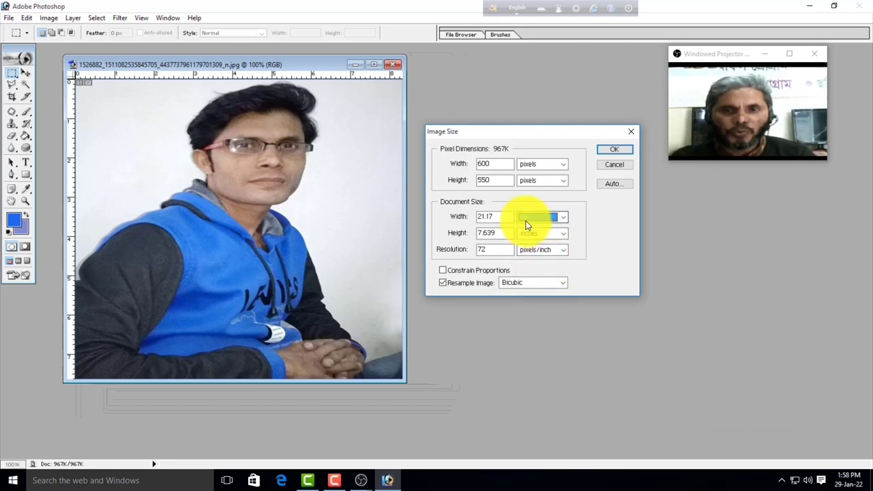
pyautogui.click(563, 235)
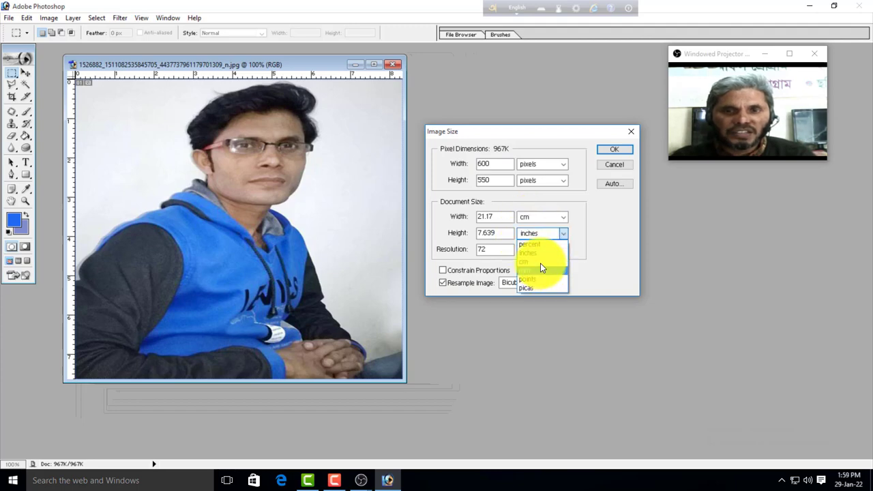
pyautogui.click(539, 261)
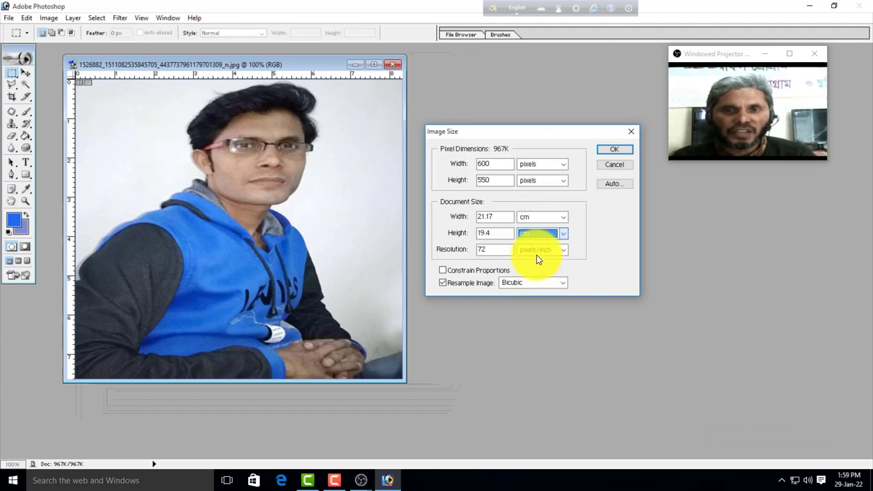
# - Switch the document width unit to mm and the document height unit to inches
pyautogui.click(563, 217)
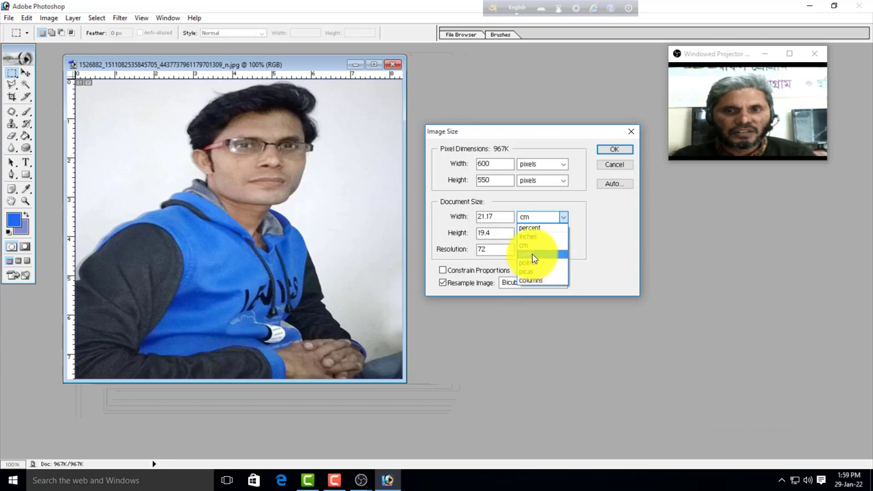
pyautogui.click(532, 254)
pyautogui.click(563, 237)
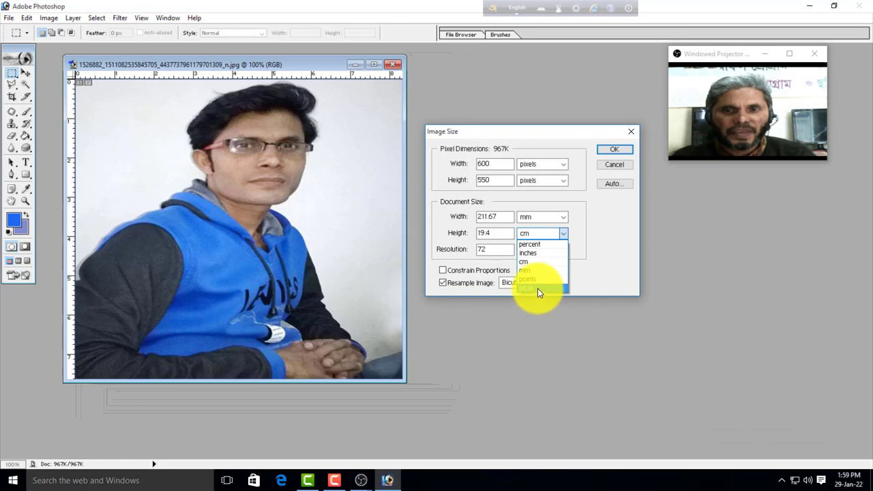
pyautogui.click(538, 253)
pyautogui.click(557, 220)
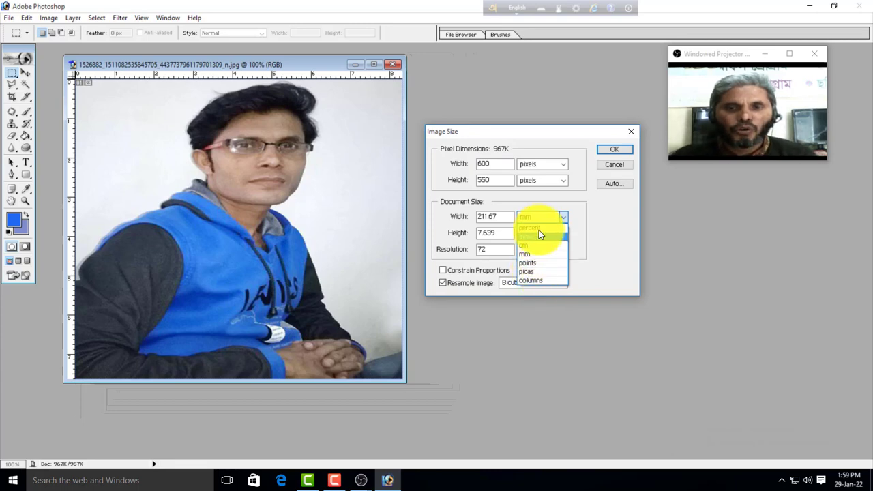
pyautogui.click(588, 258)
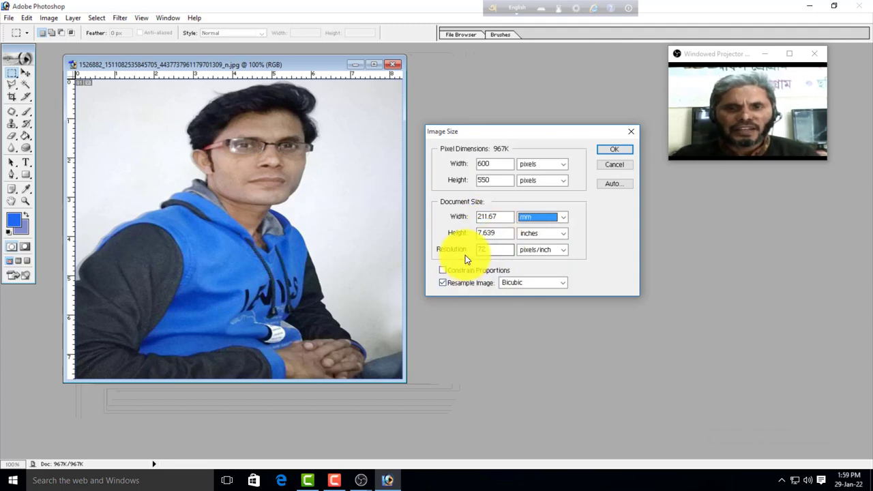
# - Set the document width unit to inches and keep the height unit in inches as well
pyautogui.click(563, 218)
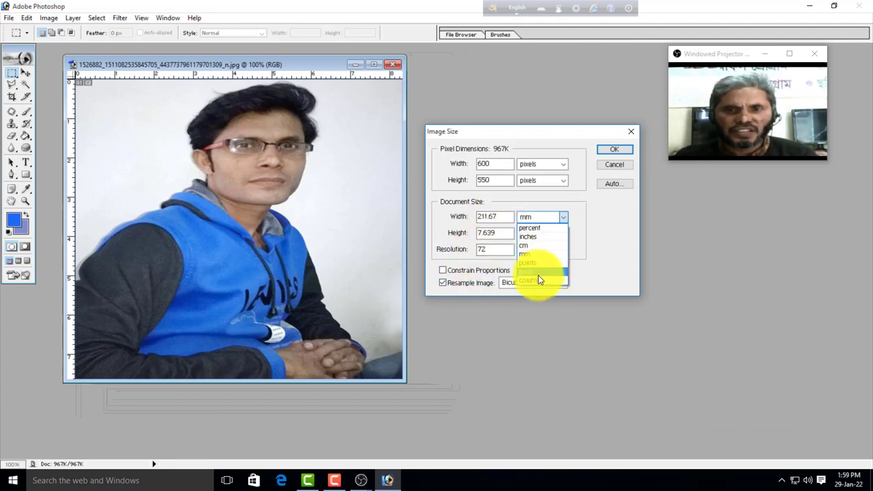
pyautogui.click(539, 253)
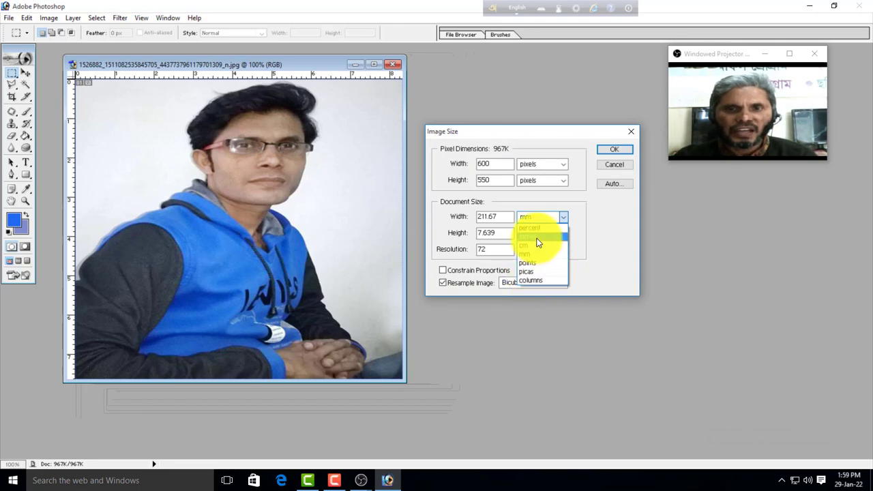
pyautogui.click(537, 236)
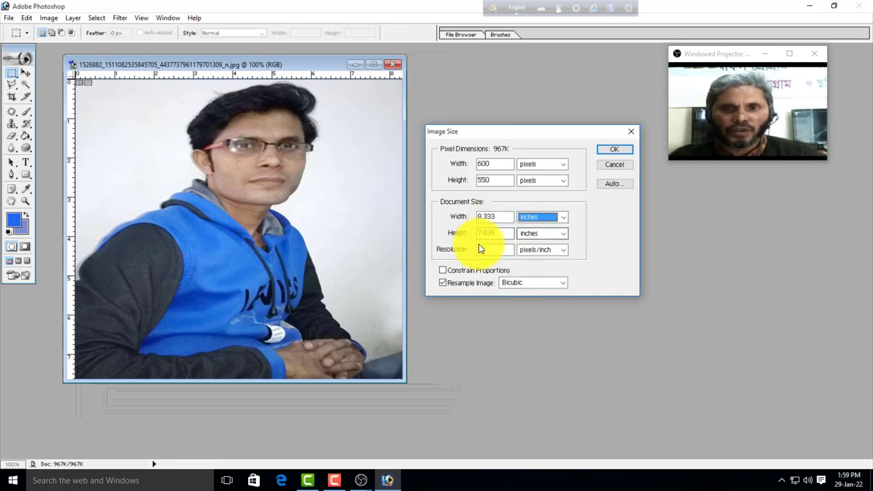
pyautogui.click(563, 234)
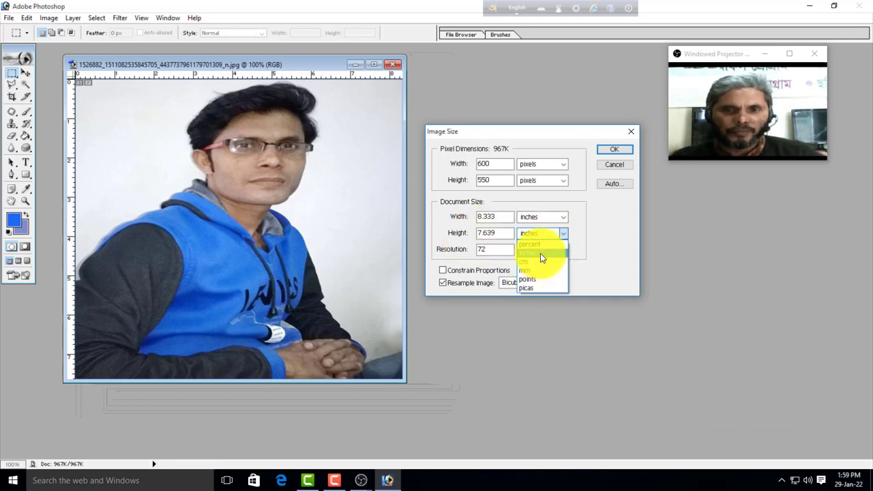
pyautogui.click(540, 253)
pyautogui.click(601, 254)
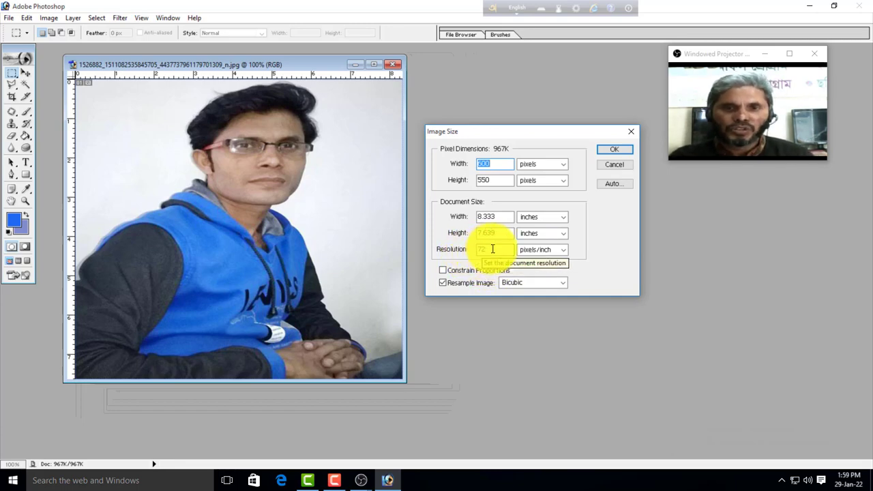
# - Resize the photo to 1.6 inches wide by 2 inches high at a resolution of 300 pixels/inch
pyautogui.moveTo(493, 249); pyautogui.dragTo(448, 249)
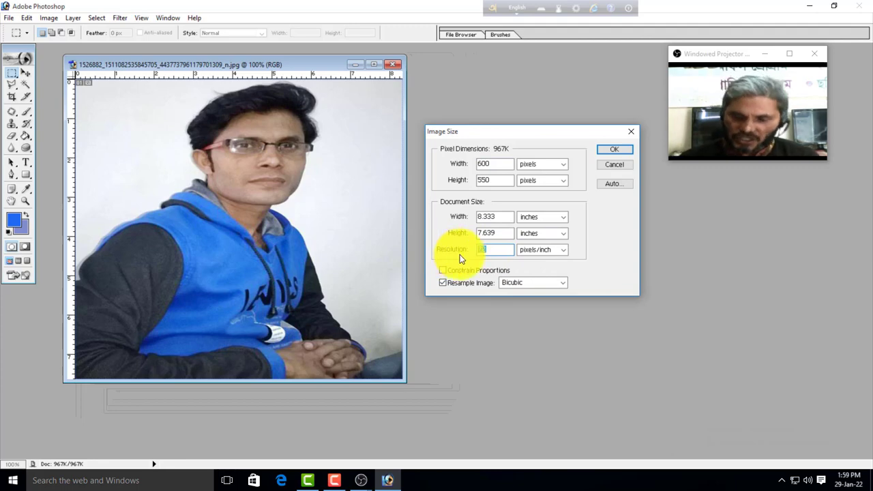
pyautogui.write('300')
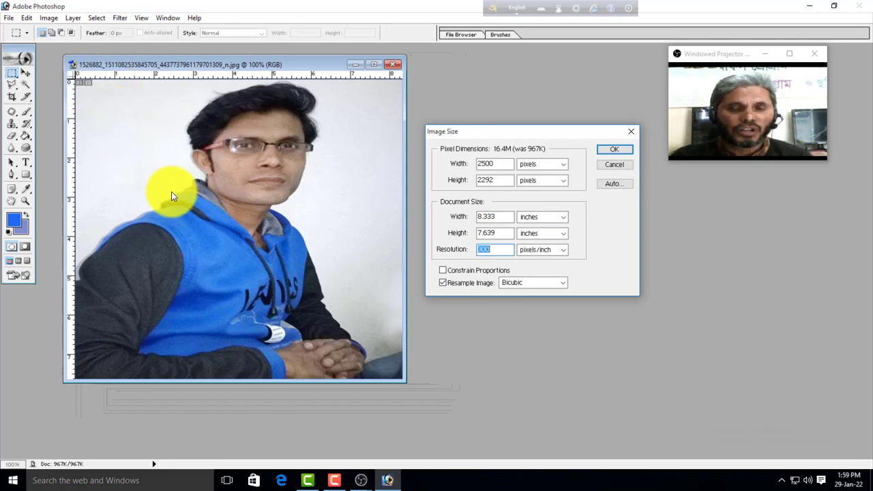
pyautogui.moveTo(510, 216); pyautogui.dragTo(424, 213)
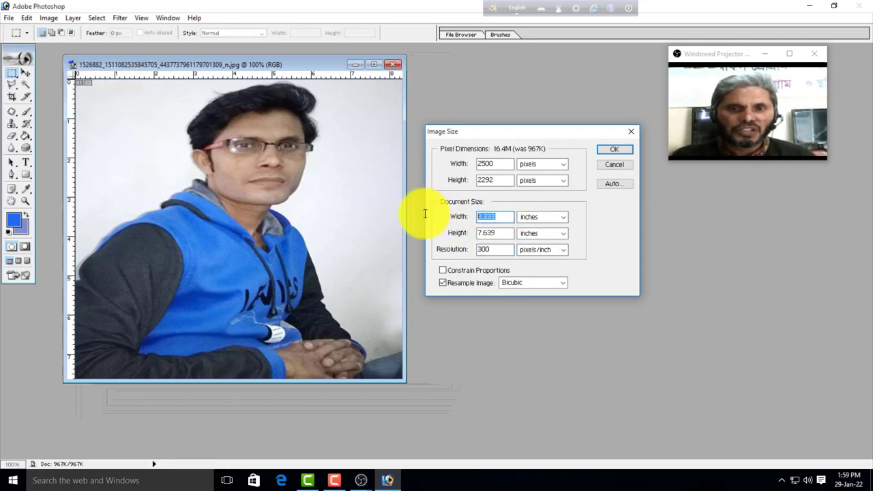
pyautogui.write('1.6')
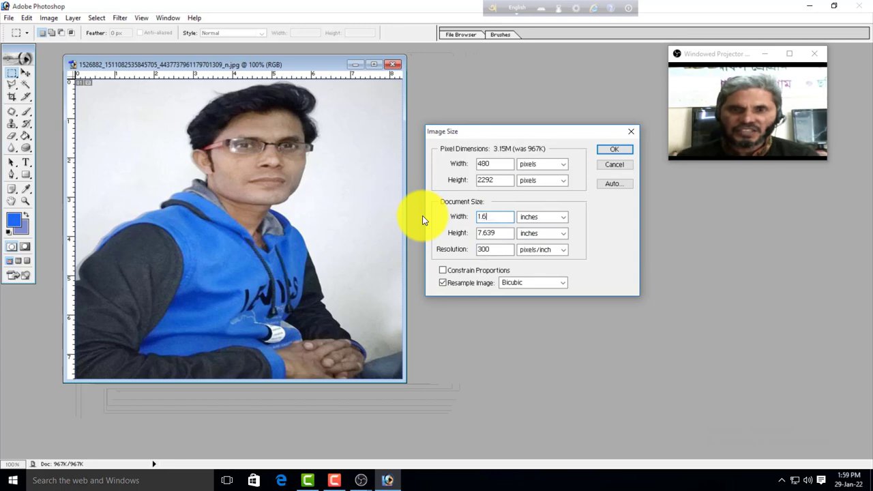
pyautogui.moveTo(520, 236); pyautogui.dragTo(433, 234)
pyautogui.write('2')
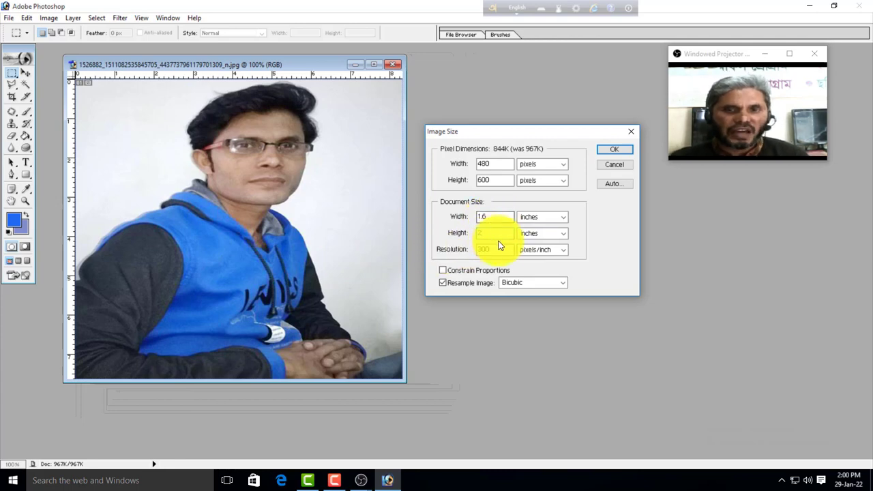
pyautogui.click(610, 150)
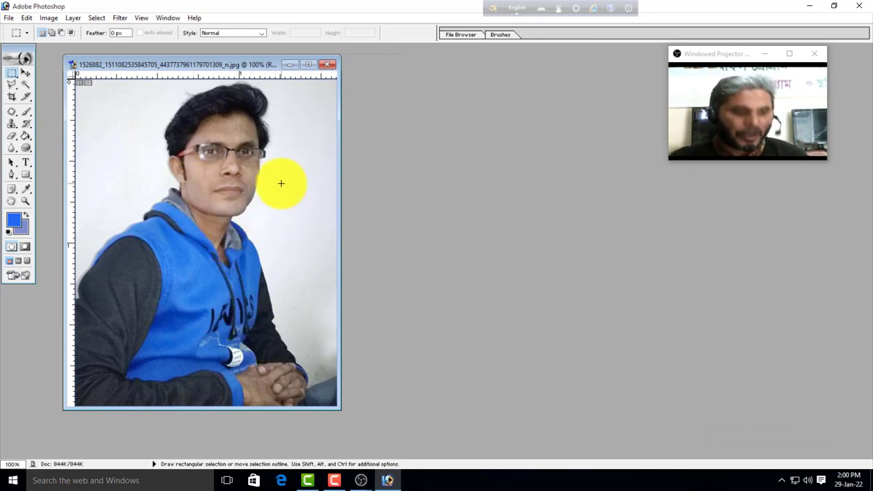
# - Duplicate the resized photo under the default name and place the copy's window beside the original
pyautogui.hotkey('alt', 'i')
pyautogui.press('d')
pyautogui.press('Return')
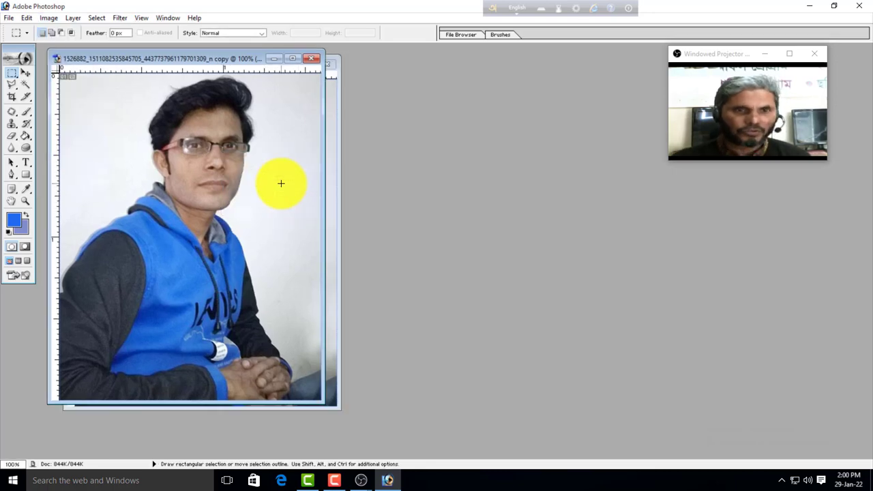
pyautogui.moveTo(285, 60); pyautogui.dragTo(439, 114)
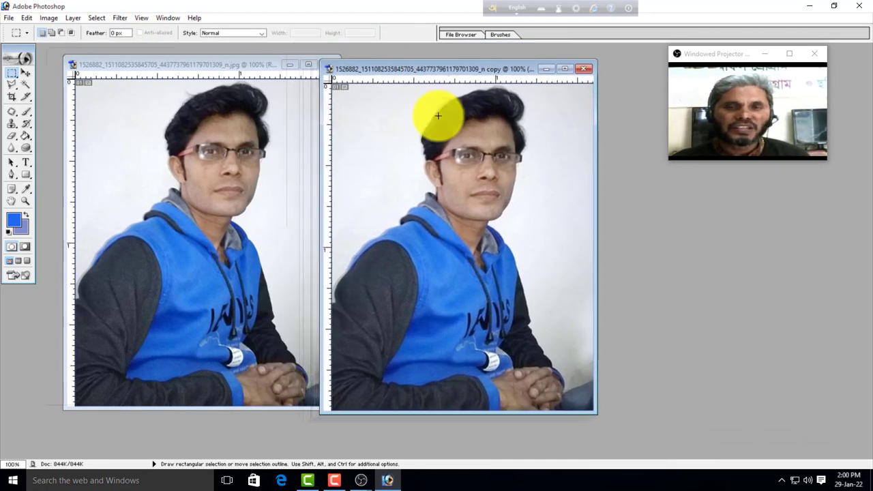
# - Resize the duplicate photo to 0.78 inches wide by 1 inch high and move its window clear of the original
pyautogui.click(50, 20)
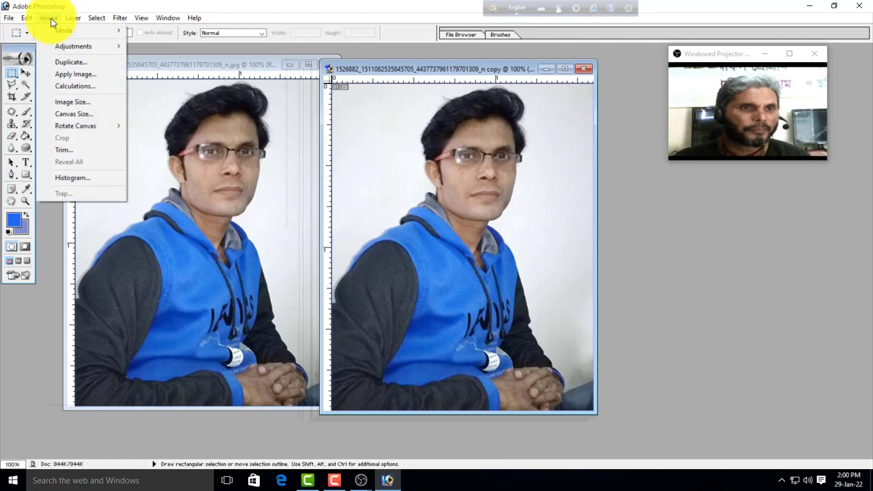
pyautogui.click(70, 102)
pyautogui.moveTo(542, 136); pyautogui.dragTo(645, 188)
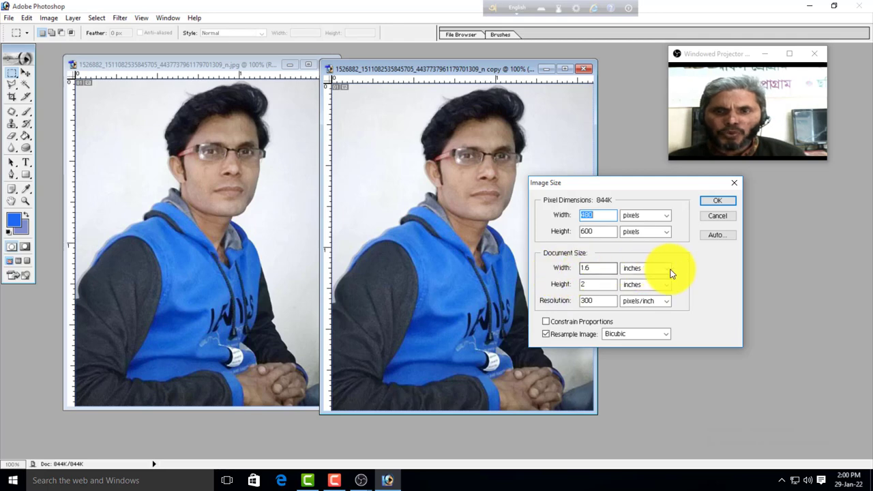
pyautogui.moveTo(595, 267); pyautogui.dragTo(552, 270)
pyautogui.write('0.78')
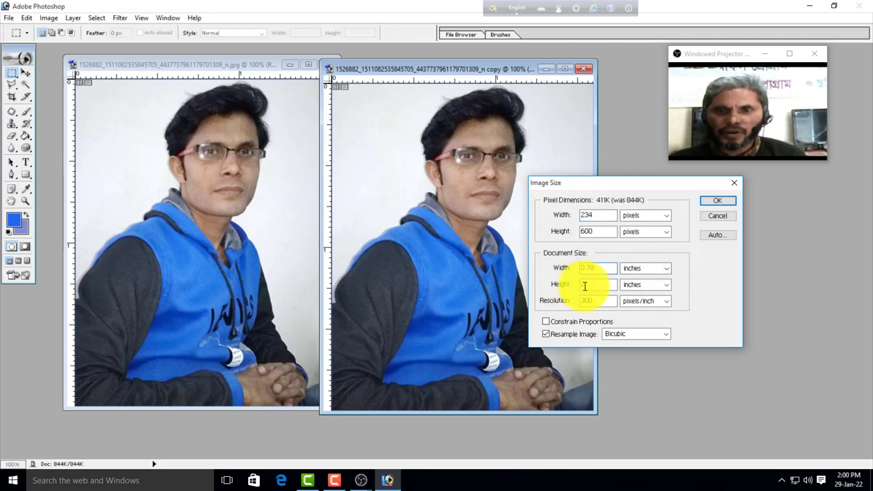
pyautogui.moveTo(584, 285); pyautogui.dragTo(563, 286)
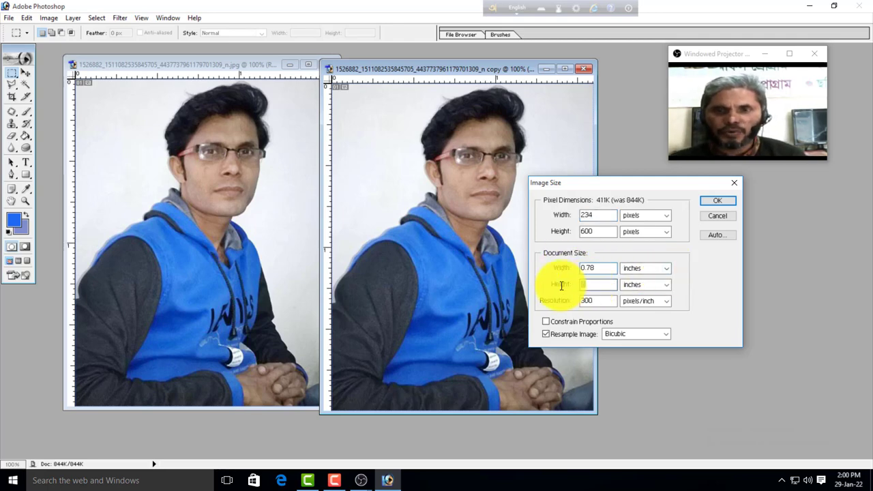
pyautogui.write('1')
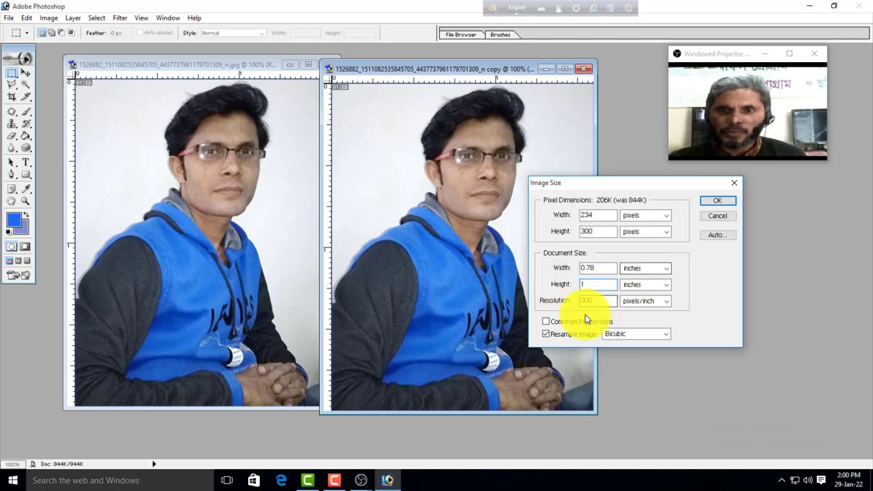
pyautogui.click(719, 201)
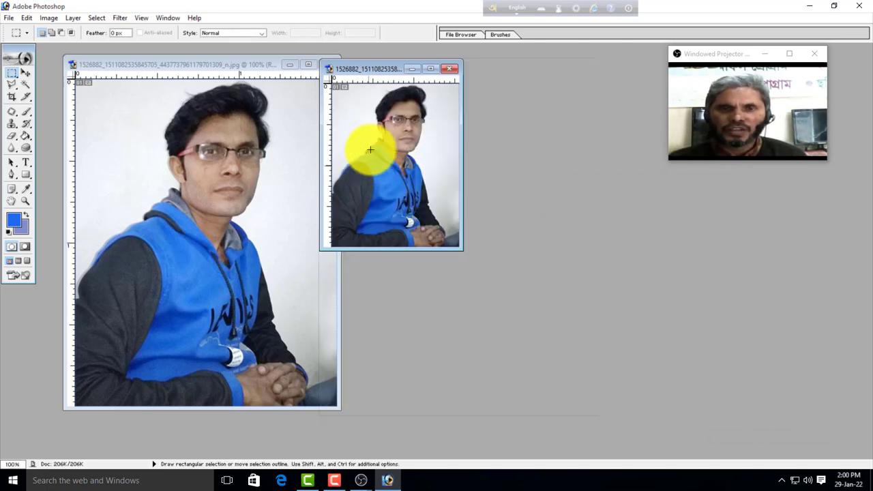
pyautogui.moveTo(374, 74); pyautogui.dragTo(454, 89)
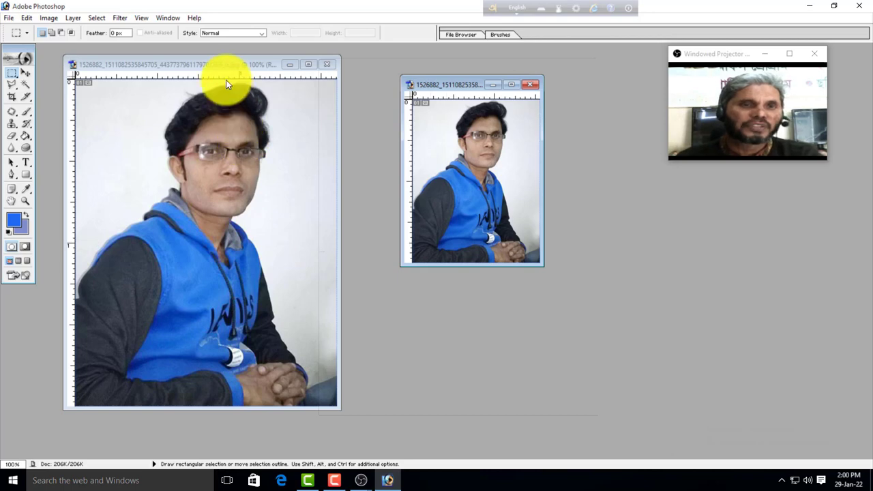
# - Resize the original photo to 4 inches wide by 5 inches high and fit it on screen
pyautogui.click(214, 65)
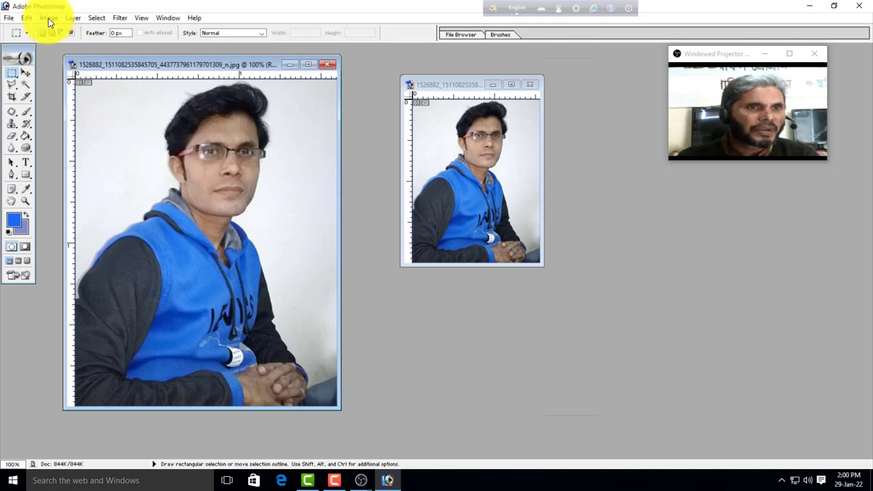
pyautogui.click(48, 18)
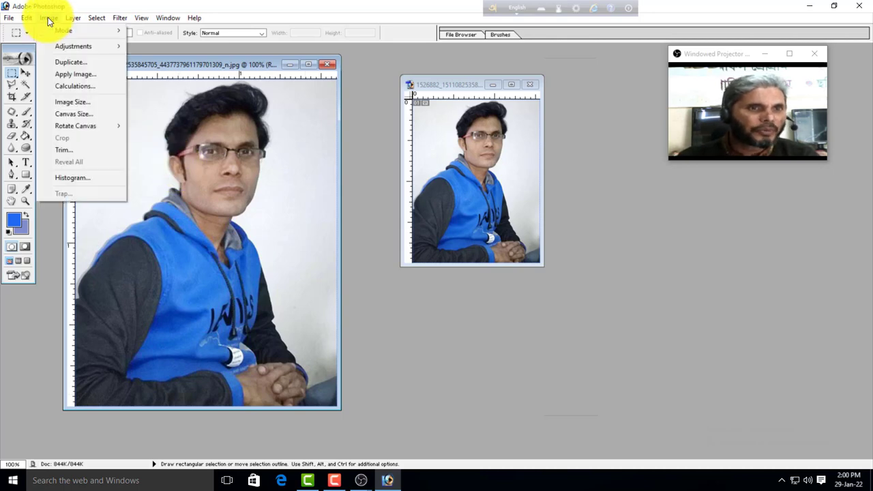
pyautogui.click(86, 105)
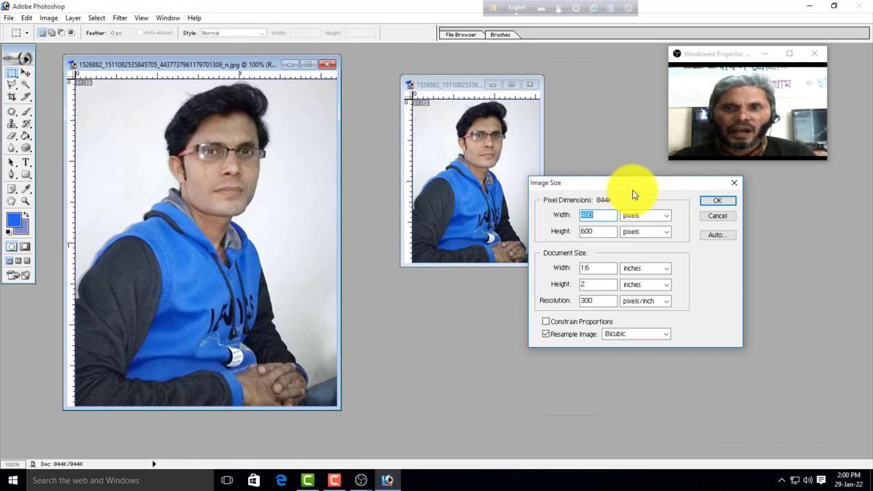
pyautogui.moveTo(633, 185); pyautogui.dragTo(616, 166)
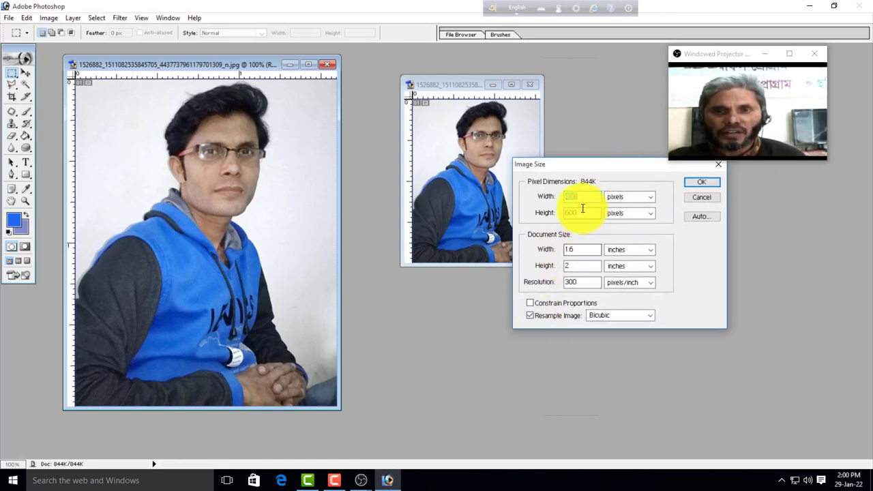
pyautogui.click(655, 252)
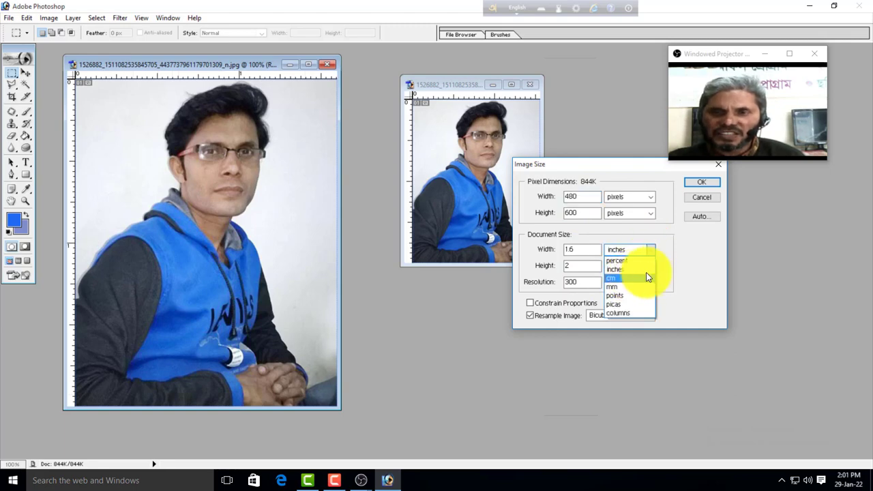
pyautogui.click(681, 282)
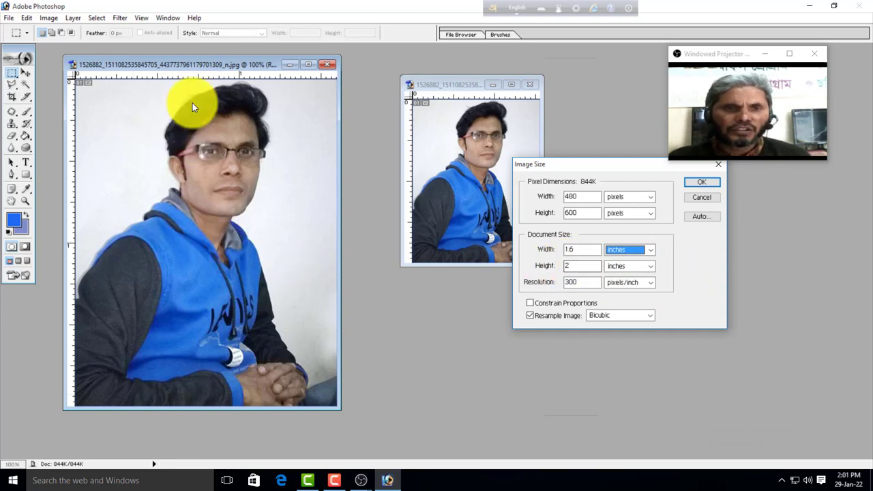
pyautogui.doubleClick(558, 250)
pyautogui.write('4')
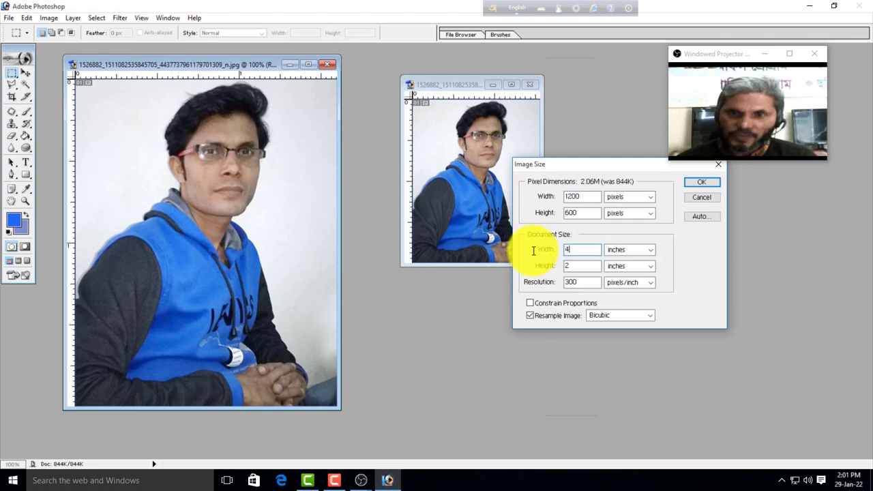
pyautogui.doubleClick(580, 265)
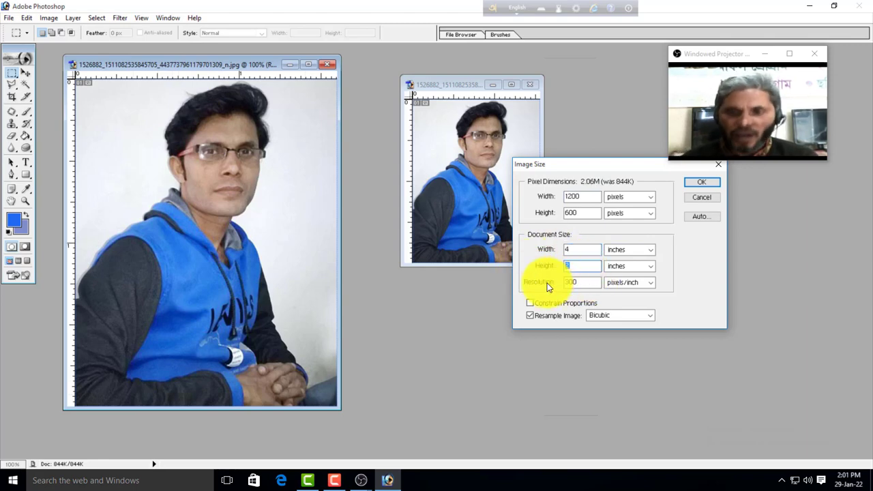
pyautogui.write('5')
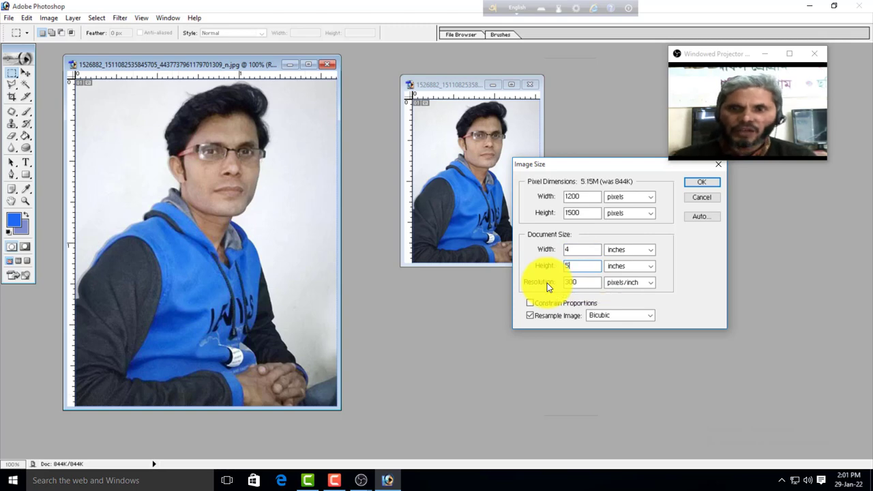
pyautogui.click(701, 182)
pyautogui.hotkey('ctrl', '0')
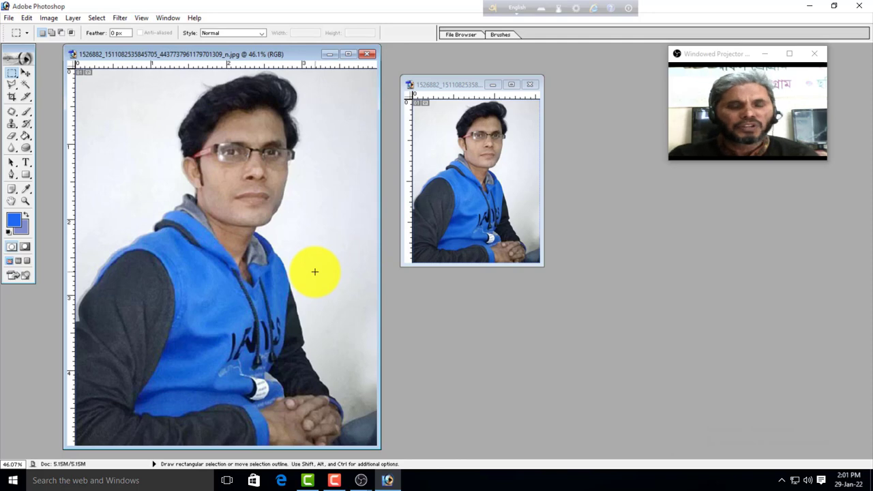
# - Set the original photo's document size to 1.6 inches wide by 2 inches high and reposition its window
pyautogui.click(49, 18)
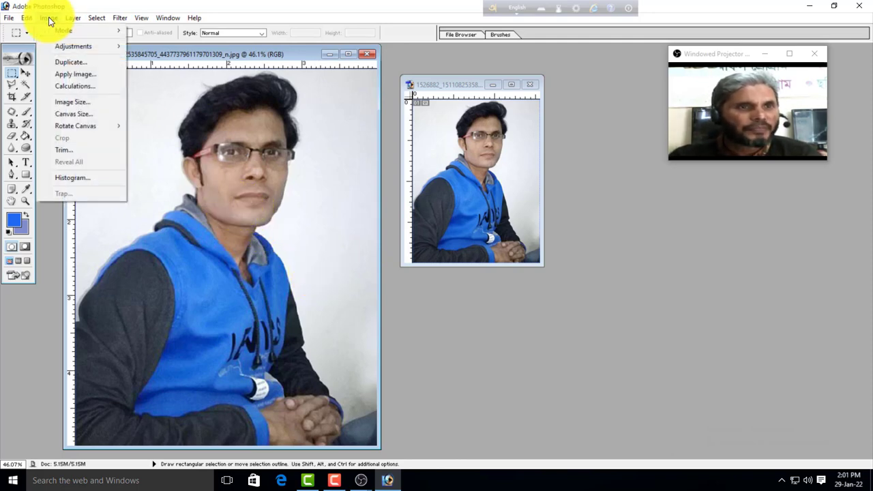
pyautogui.click(73, 101)
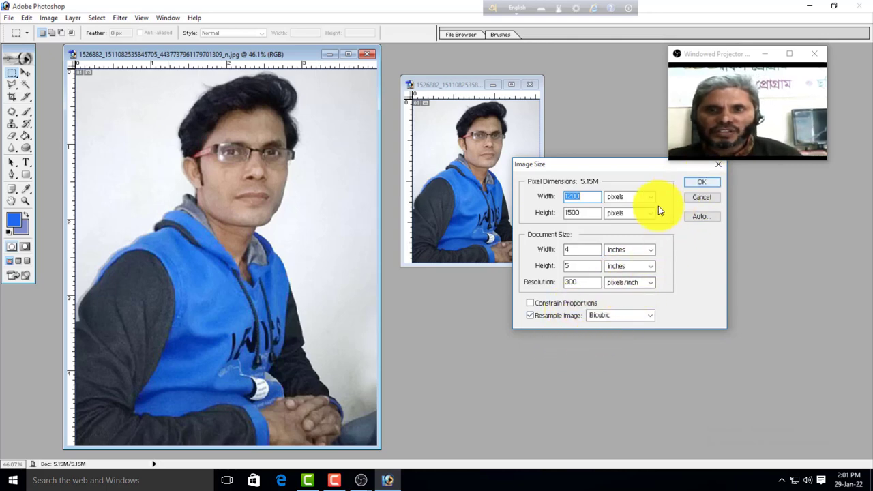
pyautogui.click(570, 250)
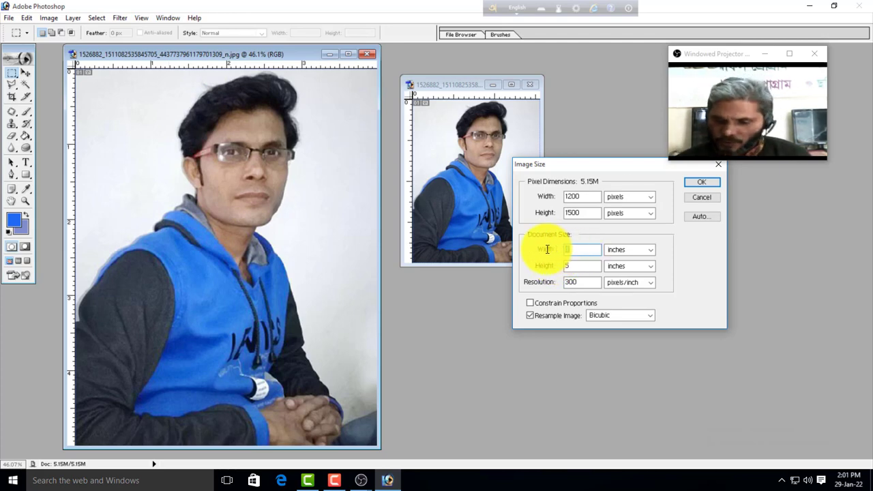
pyautogui.write('1.6')
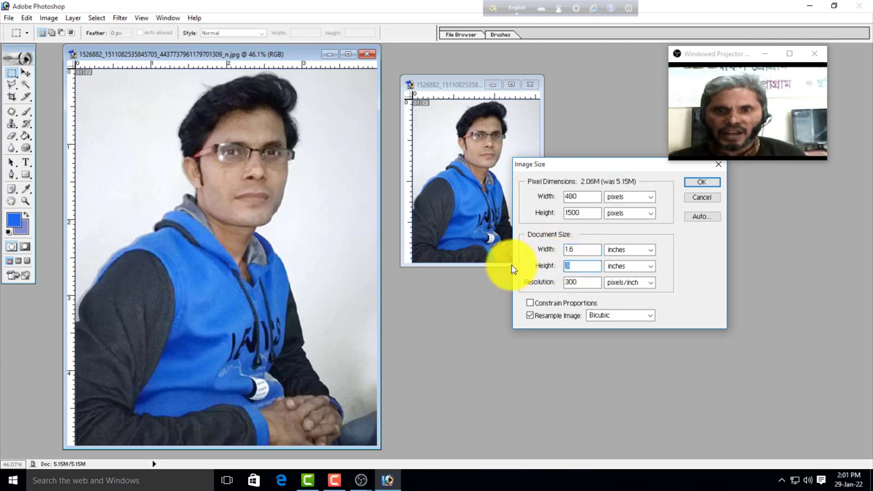
pyautogui.press('Return')
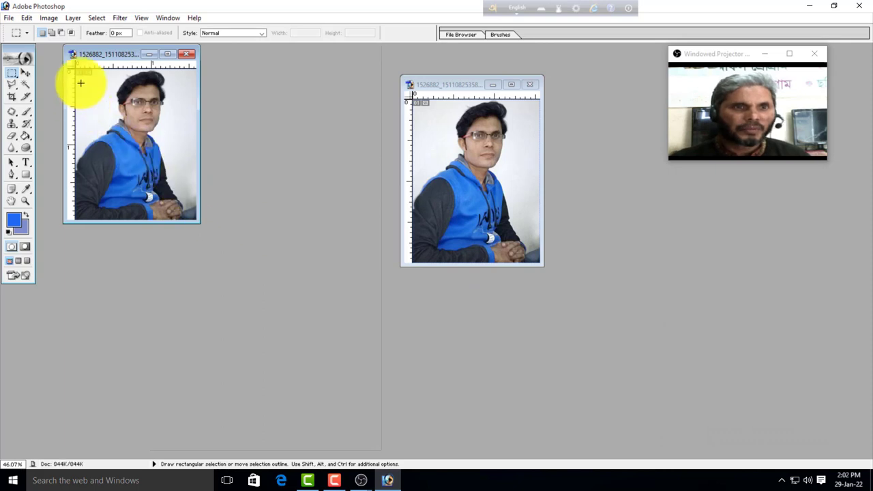
pyautogui.moveTo(105, 53); pyautogui.dragTo(119, 77)
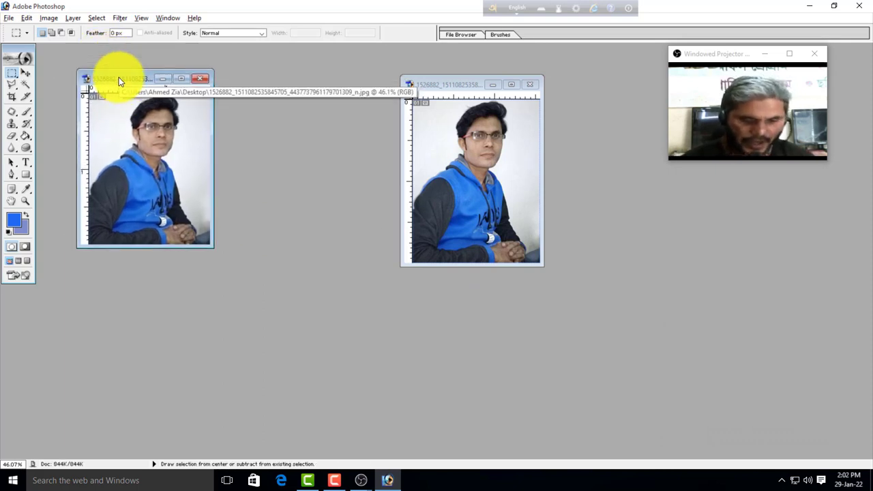
# - Check the original photo's document size and resolution settings, then shift its window lower in the workspace
pyautogui.hotkey('alt', 'i')
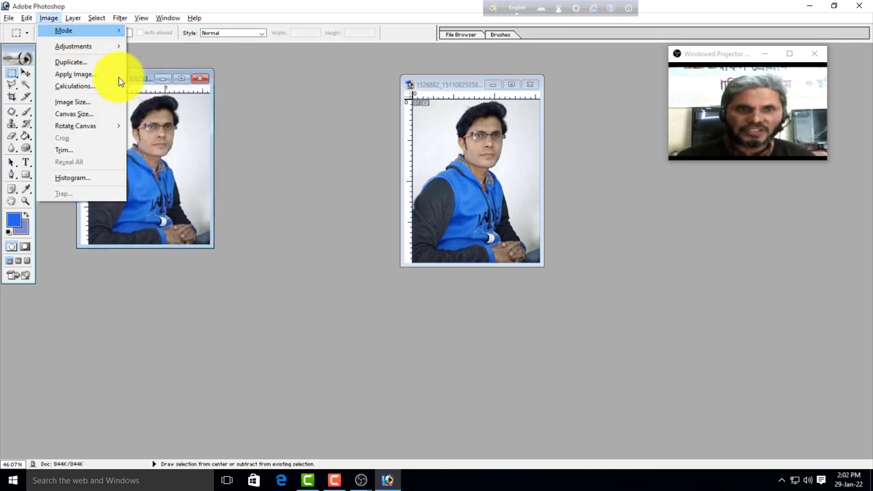
pyautogui.click(88, 106)
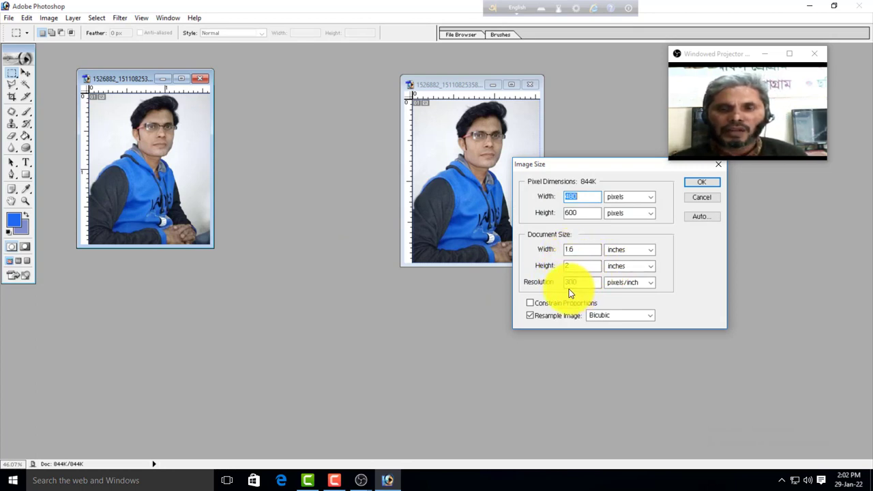
pyautogui.click(702, 182)
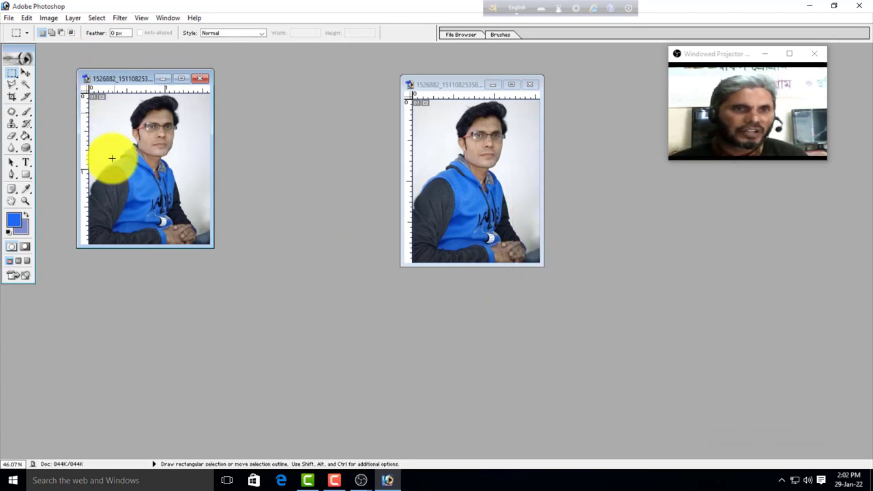
pyautogui.moveTo(122, 79); pyautogui.dragTo(150, 139)
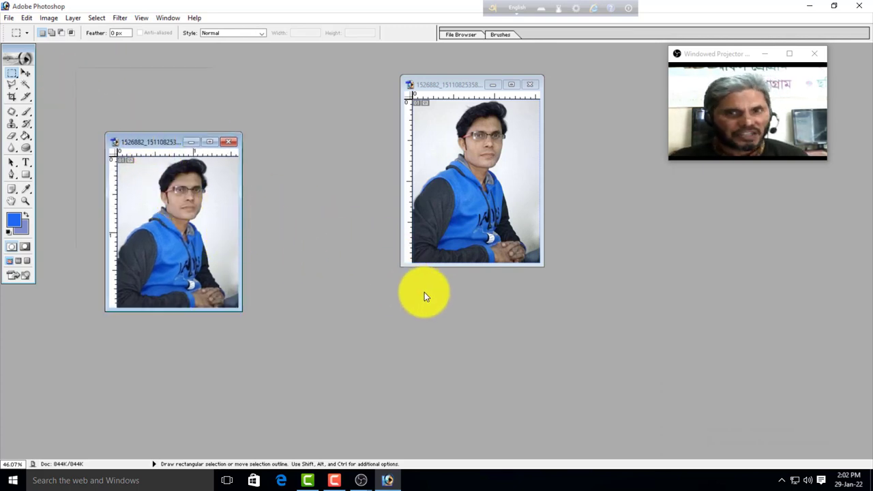
# - Create a new blank document with the preset settings and move its window away from the original photo
pyautogui.click(9, 17)
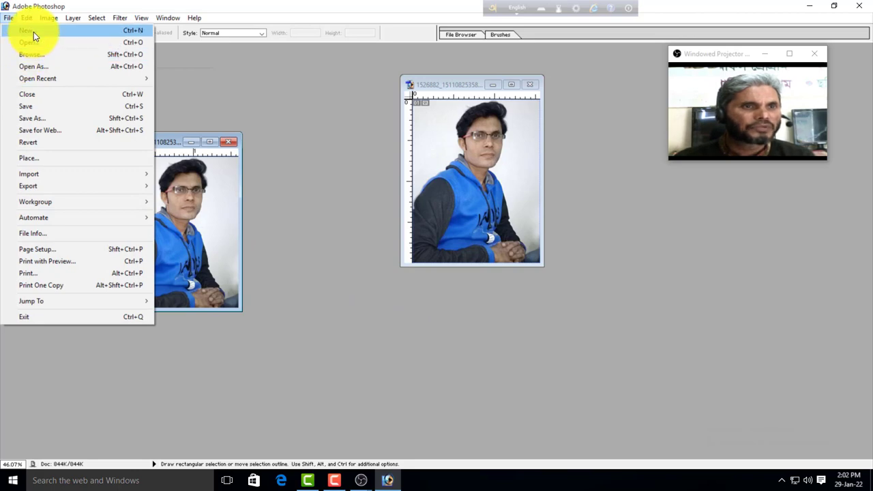
pyautogui.click(27, 30)
pyautogui.click(618, 175)
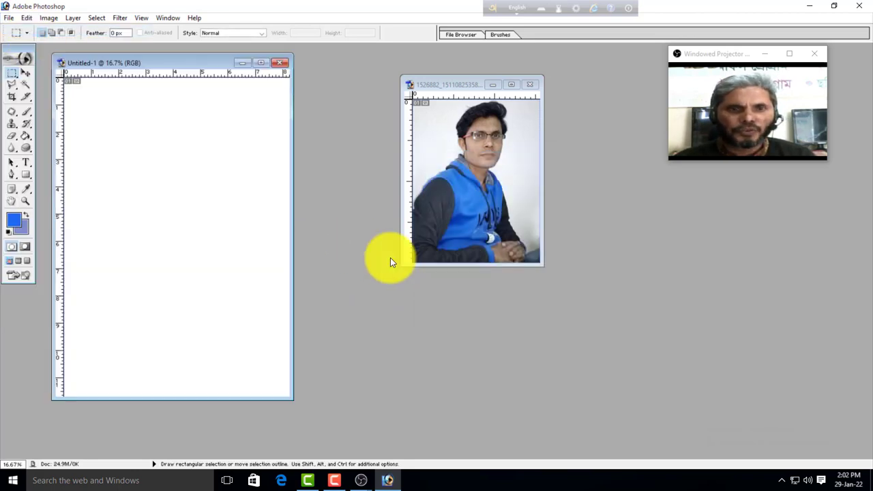
pyautogui.moveTo(169, 70); pyautogui.dragTo(554, 120)
# - Copy the entire original photo into the blank Untitled-1 document and shift that document's window closer to the photo
pyautogui.click(163, 136)
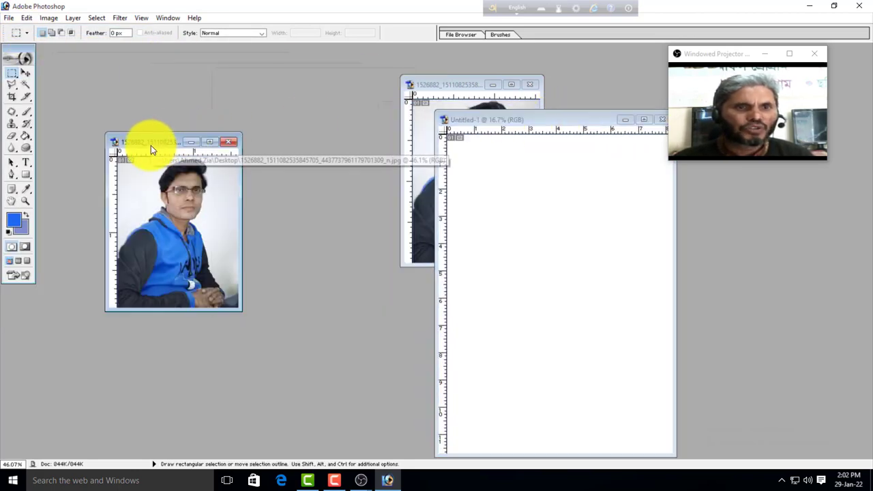
pyautogui.hotkey('ctrl', 'a')
pyautogui.click(539, 226)
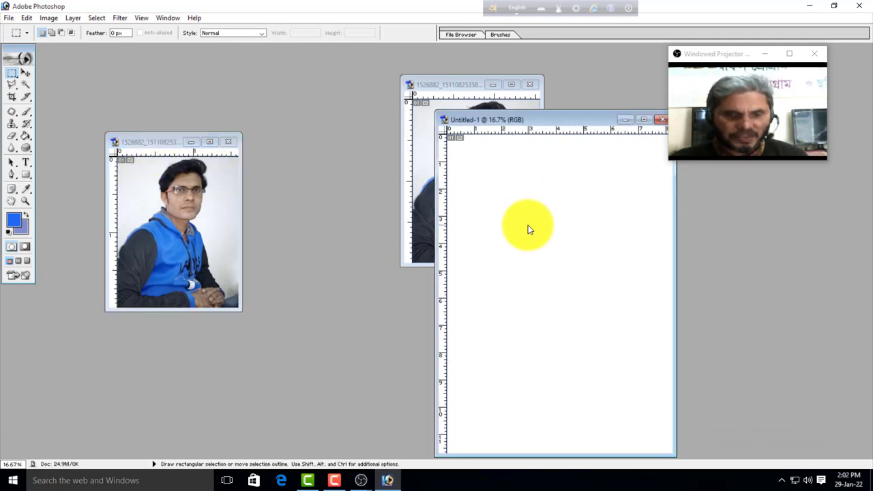
pyautogui.click(154, 146)
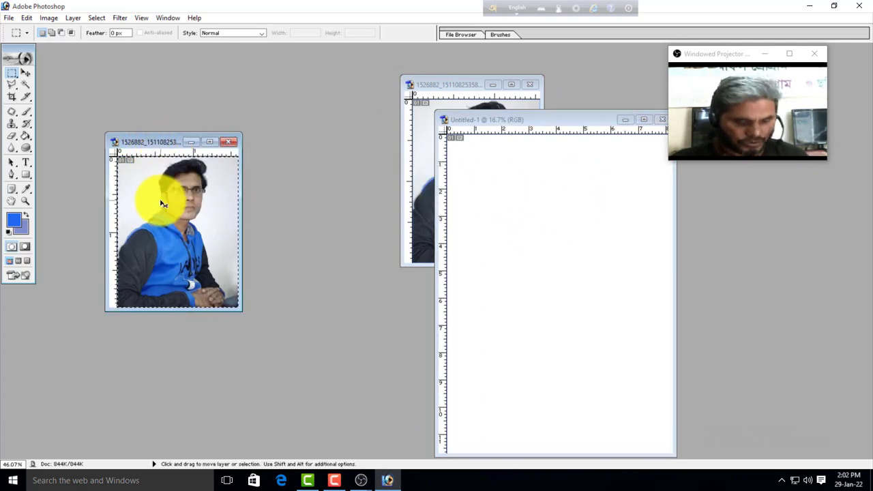
pyautogui.click(573, 217)
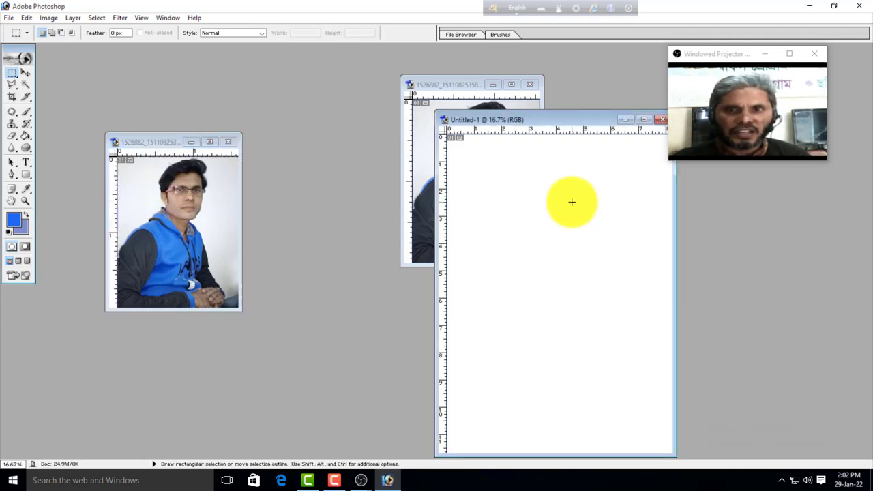
pyautogui.hotkey('ctrl', 'v')
pyautogui.moveTo(560, 122); pyautogui.dragTo(426, 106)
# - Arrange copies of the pasted photo in two rows of four at the page's upper end, merge their layers and reposition the document window
pyautogui.click(26, 72)
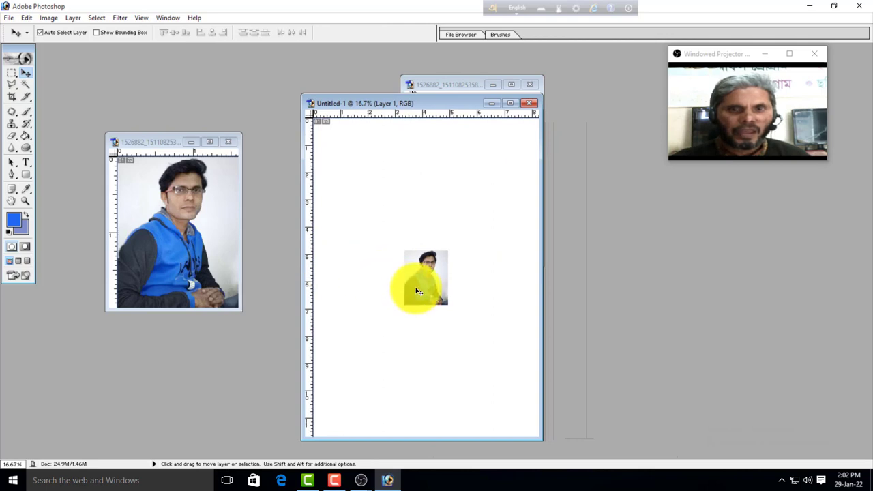
pyautogui.moveTo(415, 289); pyautogui.dragTo(506, 244)
pyautogui.hotkey('ctrl', 'e')
pyautogui.hotkey('ctrl', 'e')
pyautogui.moveTo(452, 104); pyautogui.dragTo(608, 158)
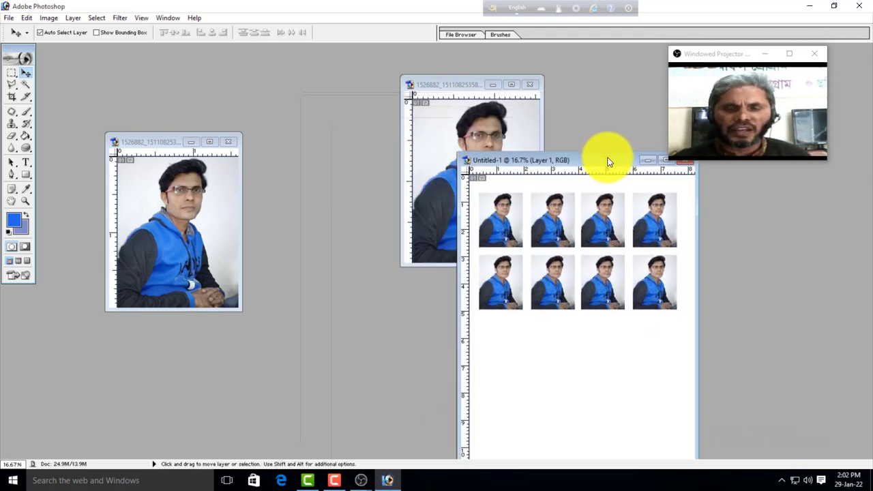
# - Resize the duplicate photo to 0.78 inches wide and 1 inch high in its document size settings
pyautogui.click(164, 142)
pyautogui.hotkey('ctrl', 'a')
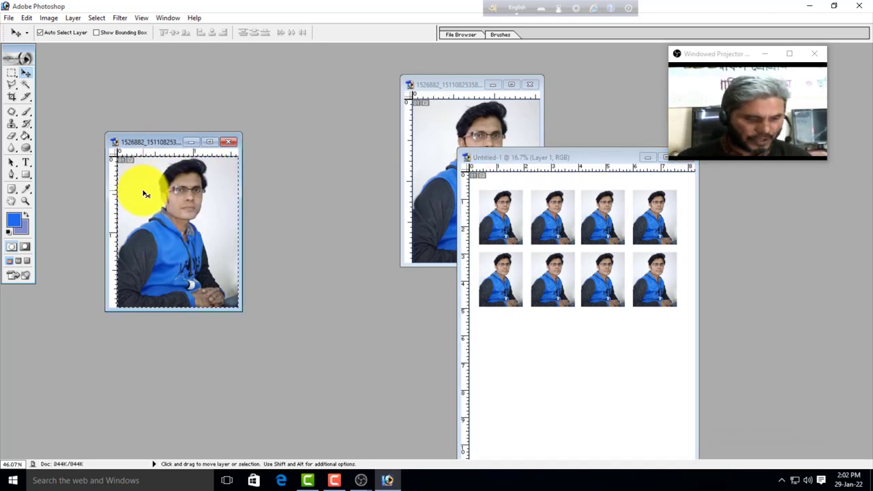
pyautogui.click(49, 18)
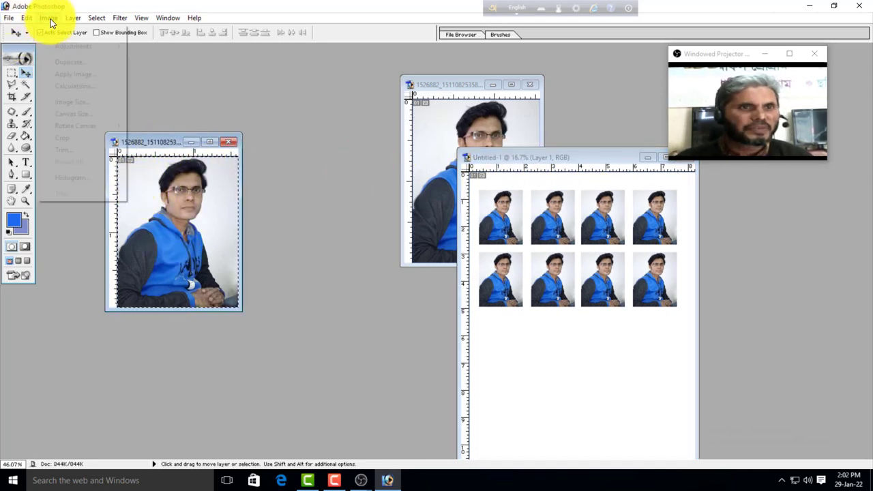
pyautogui.click(83, 103)
pyautogui.moveTo(561, 163); pyautogui.dragTo(387, 122)
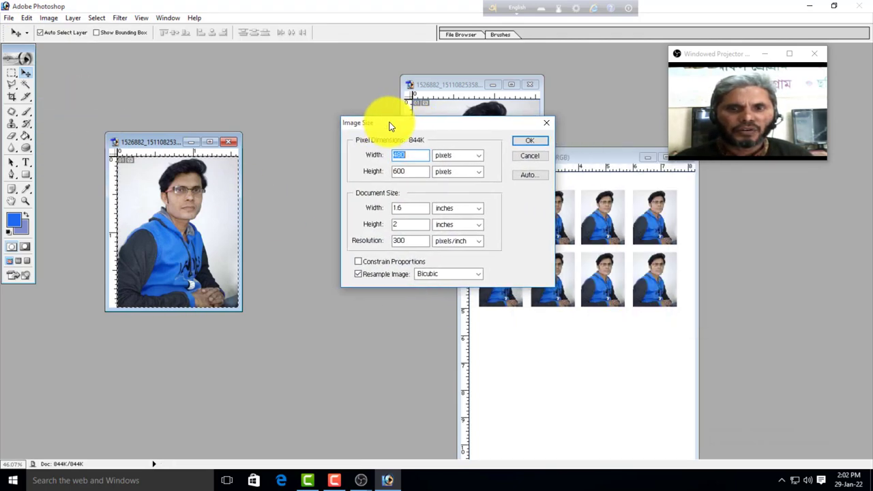
pyautogui.moveTo(407, 208); pyautogui.dragTo(376, 211)
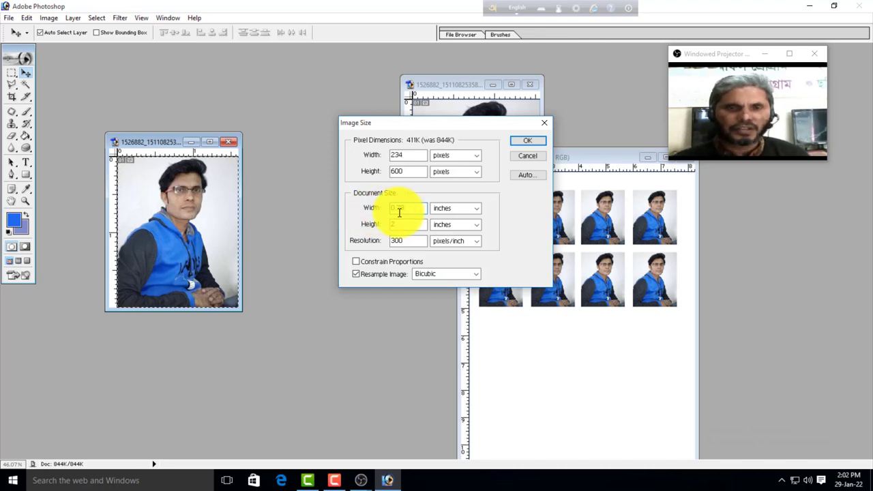
pyautogui.moveTo(410, 227); pyautogui.dragTo(361, 222)
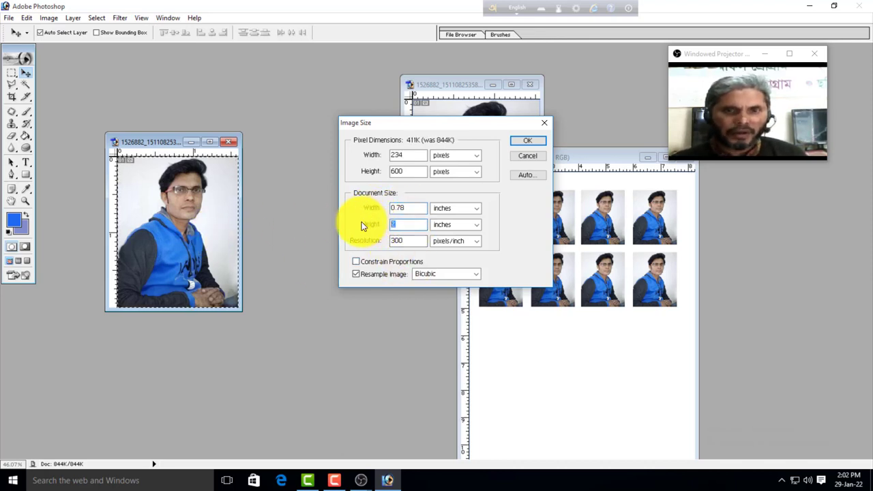
pyautogui.write('1')
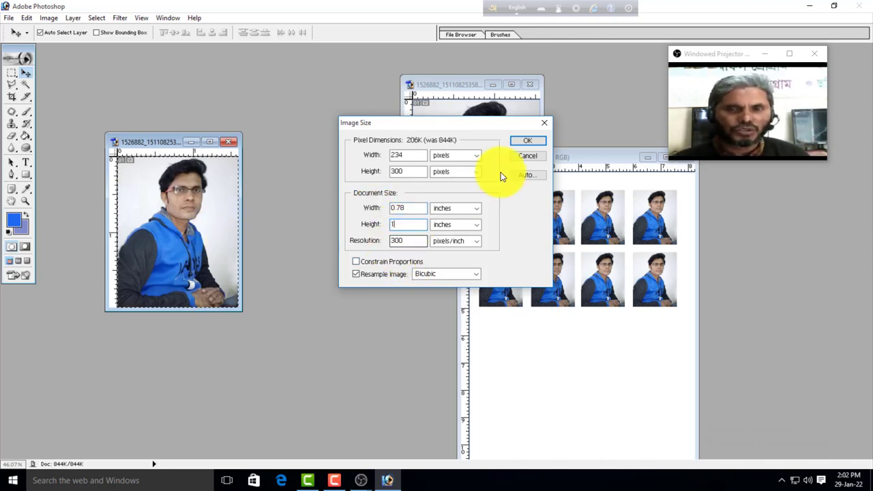
pyautogui.click(525, 143)
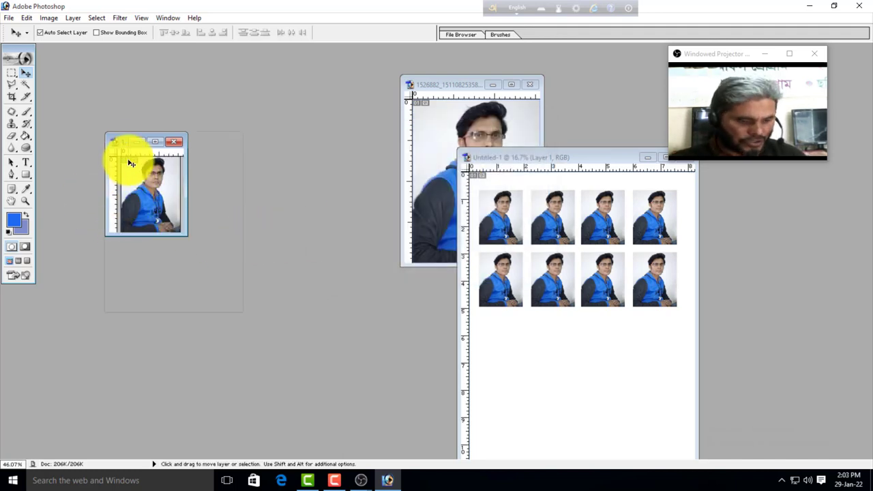
# - Copy the entire resized small photo into the Untitled-1 page and maximize that document's window
pyautogui.hotkey('ctrl', 'a')
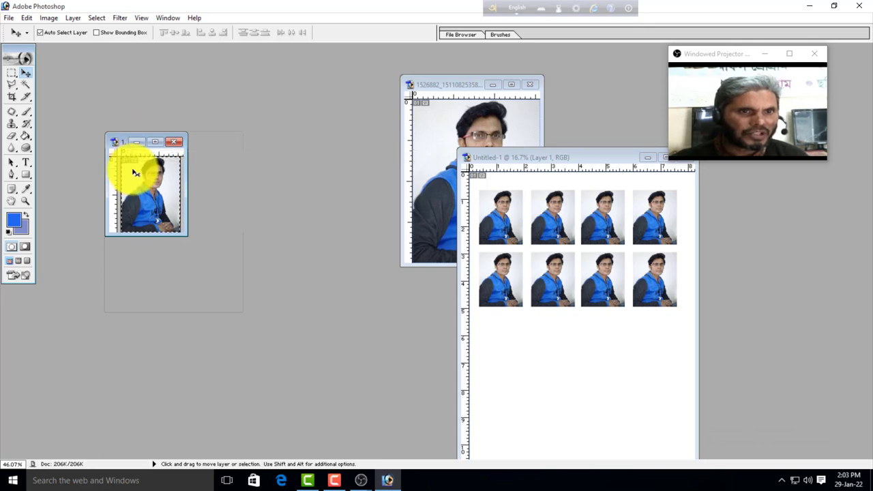
pyautogui.moveTo(139, 189); pyautogui.dragTo(561, 396)
pyautogui.moveTo(580, 158); pyautogui.dragTo(425, 92)
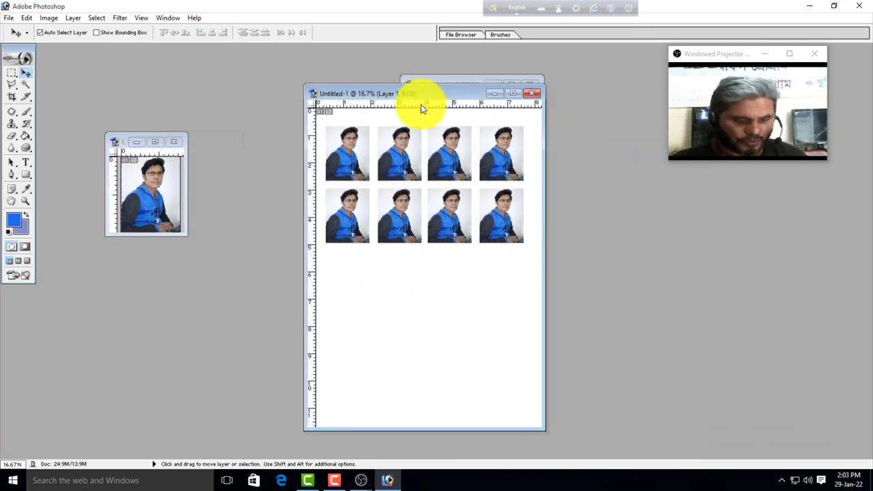
pyautogui.hotkey('ctrl', 'v')
pyautogui.click(513, 94)
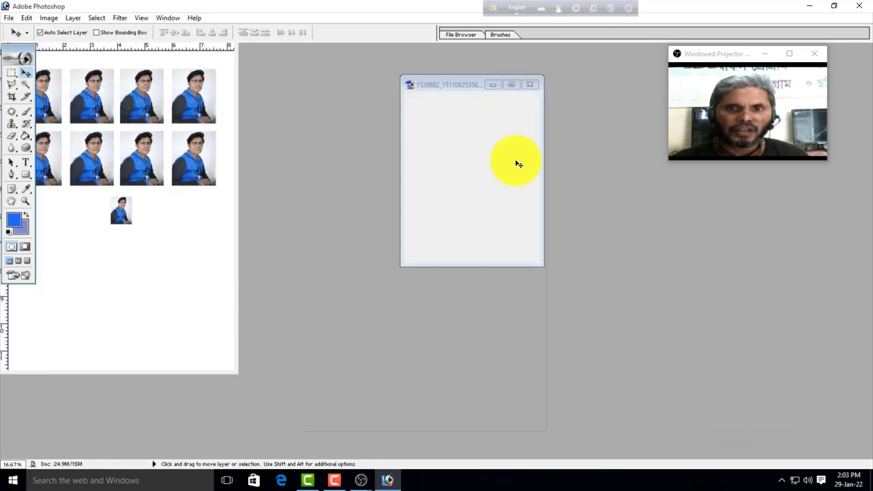
pyautogui.keyDown('ctrl'); pyautogui.click(474, 224); pyautogui.keyUp('ctrl')
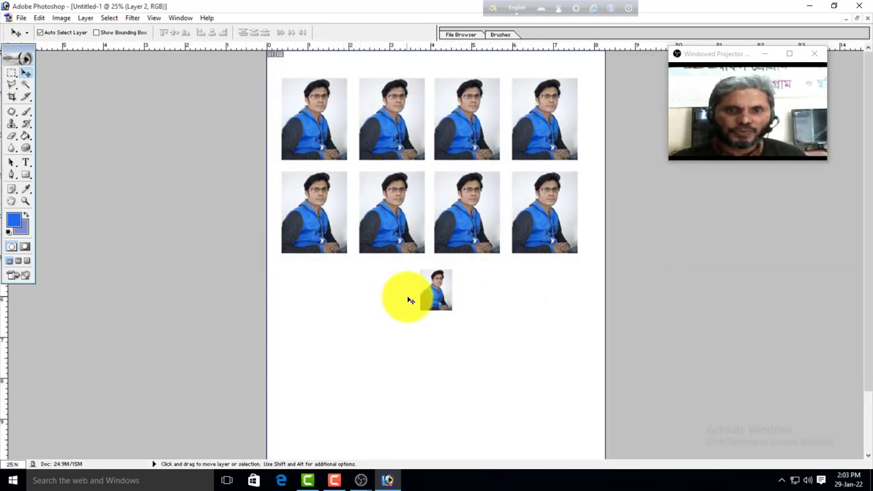
# - Arrange copies of the small photo below the large ones in one row of six and two rows of four
pyautogui.moveTo(409, 296); pyautogui.dragTo(304, 299)
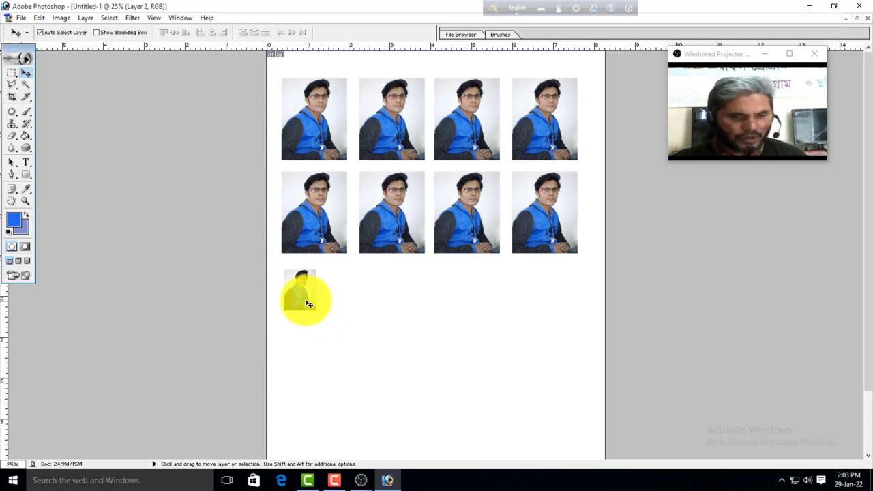
pyautogui.moveTo(347, 296); pyautogui.dragTo(441, 316)
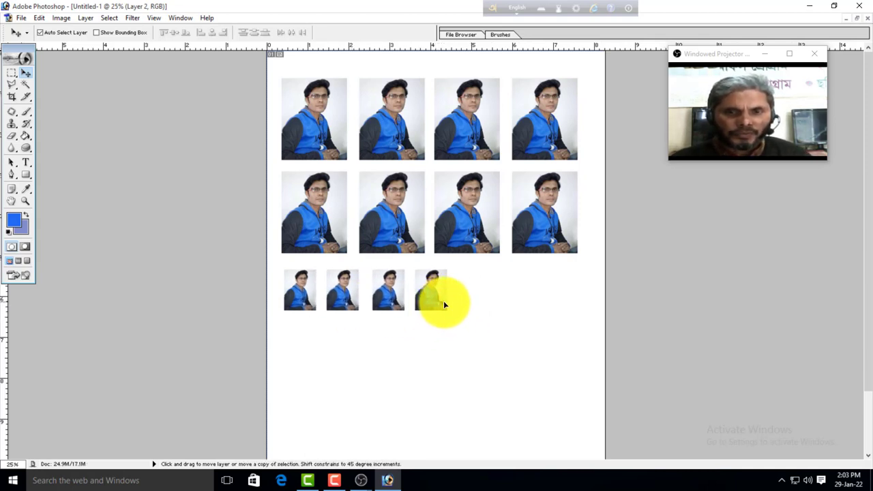
pyautogui.moveTo(443, 301); pyautogui.dragTo(453, 405)
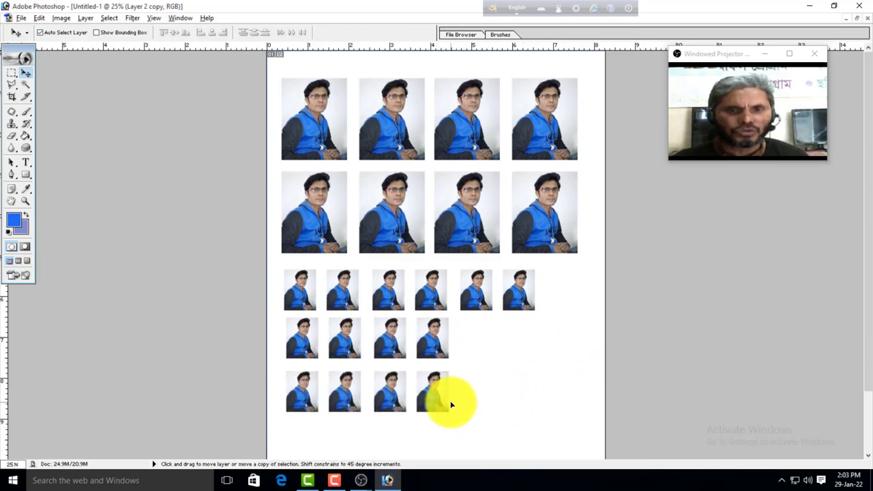
pyautogui.keyDown('alt'); pyautogui.click(497, 340); pyautogui.keyUp('alt')
pyautogui.keyDown('ctrl'); pyautogui.click(444, 214); pyautogui.keyUp('ctrl')
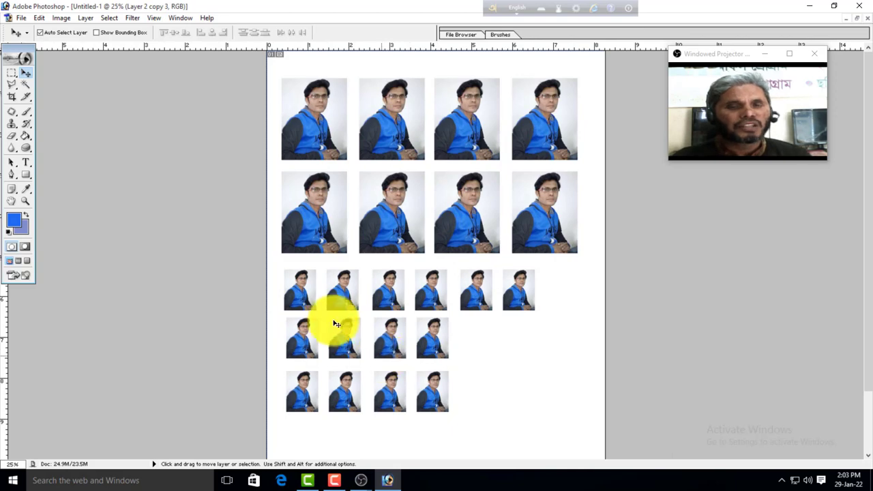
# - Check the Untitled-1 page's document size and resolution, moving the Image Size dialog aside and closing it without changes
pyautogui.click(61, 19)
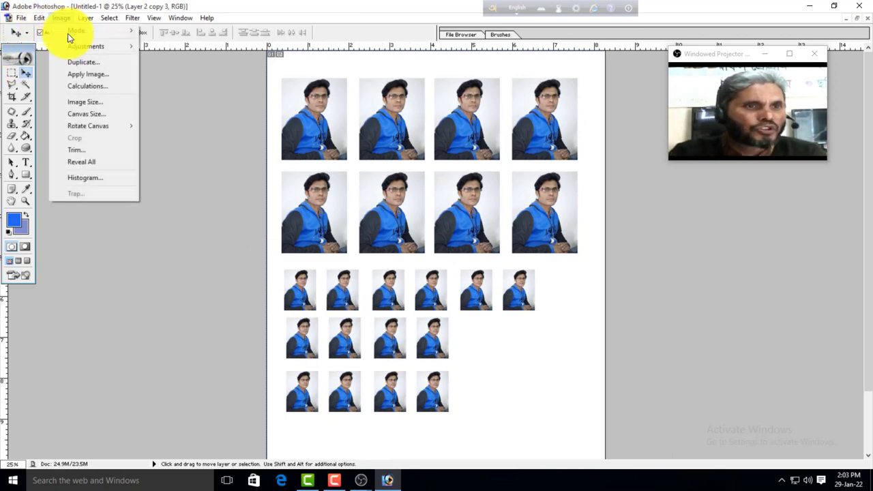
pyautogui.click(96, 103)
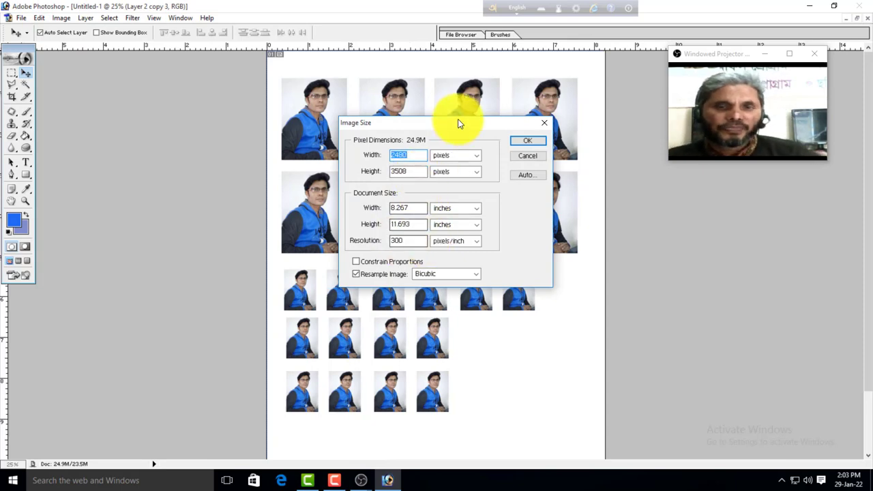
pyautogui.moveTo(457, 140); pyautogui.dragTo(530, 234)
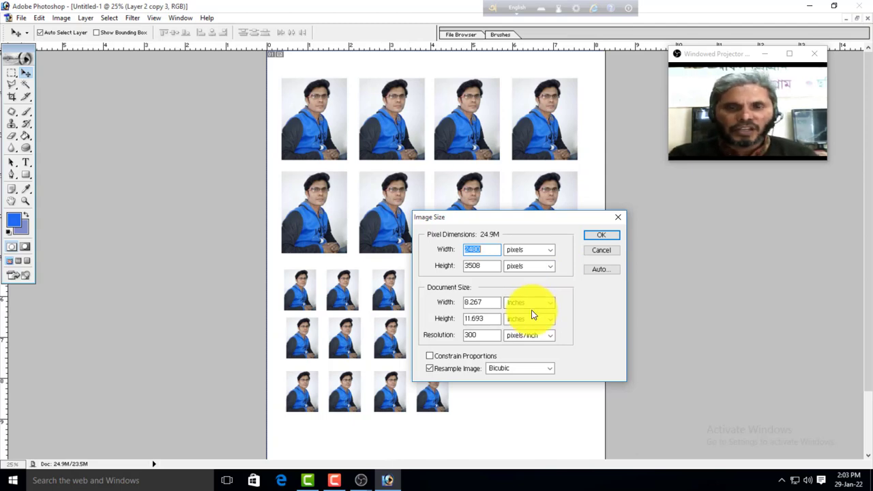
pyautogui.click(608, 236)
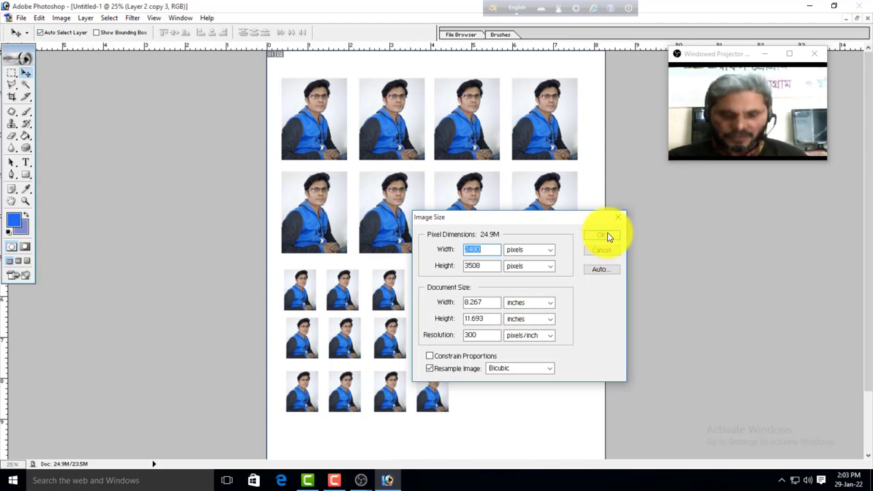